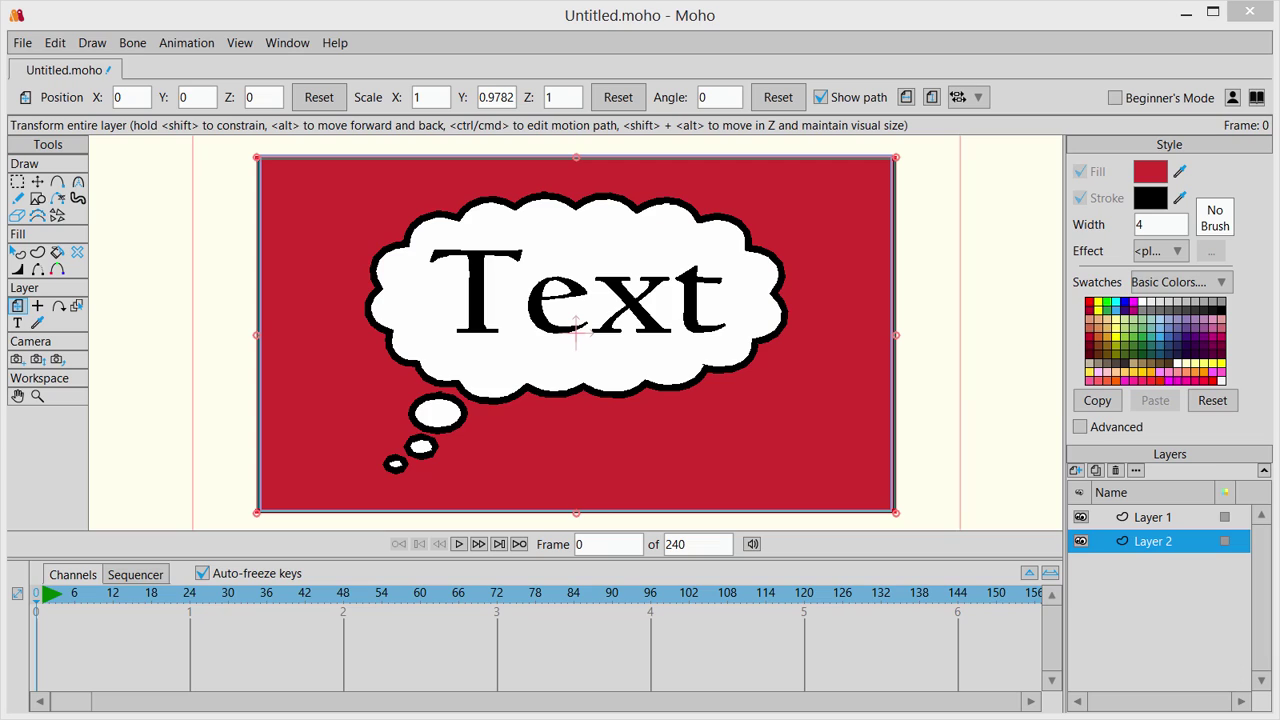
Step: Remove Layer 2, the red thought-bubble image, so only the empty Layer 1 is left
key(ctrl+z)
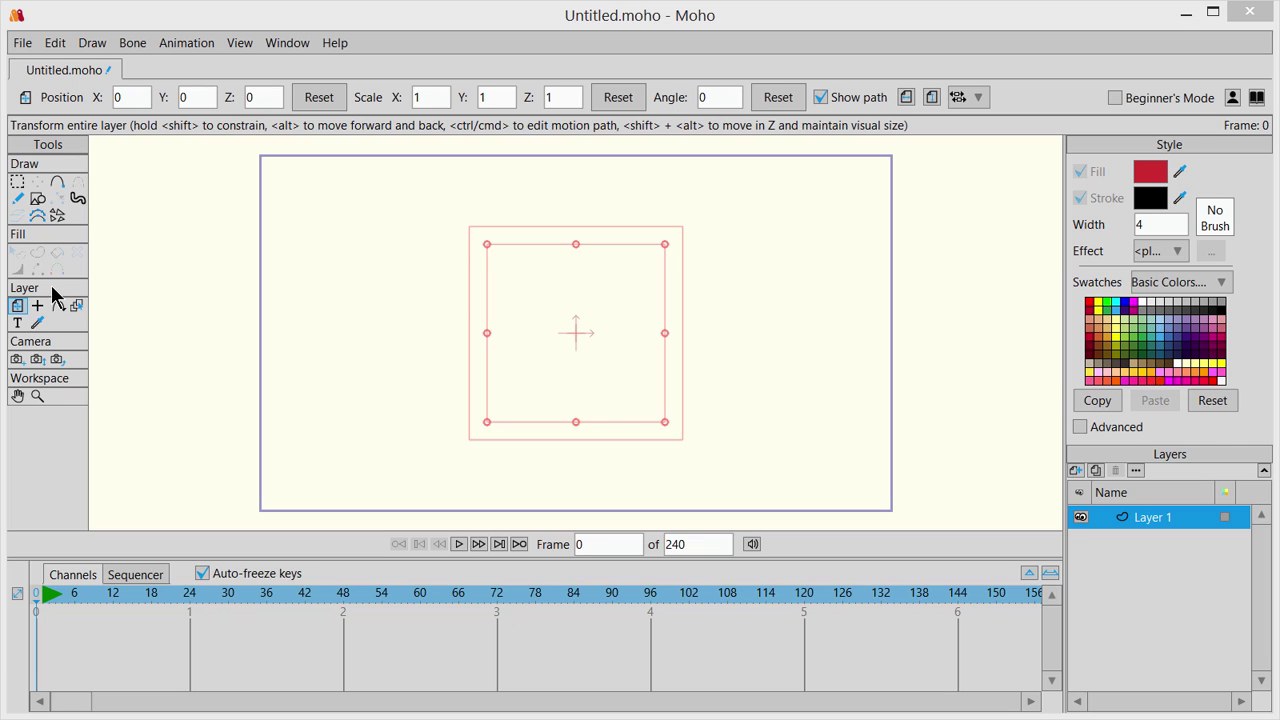
Step: Start new text reading 'Hello World' with the outline stroke turned off
click(18, 324)
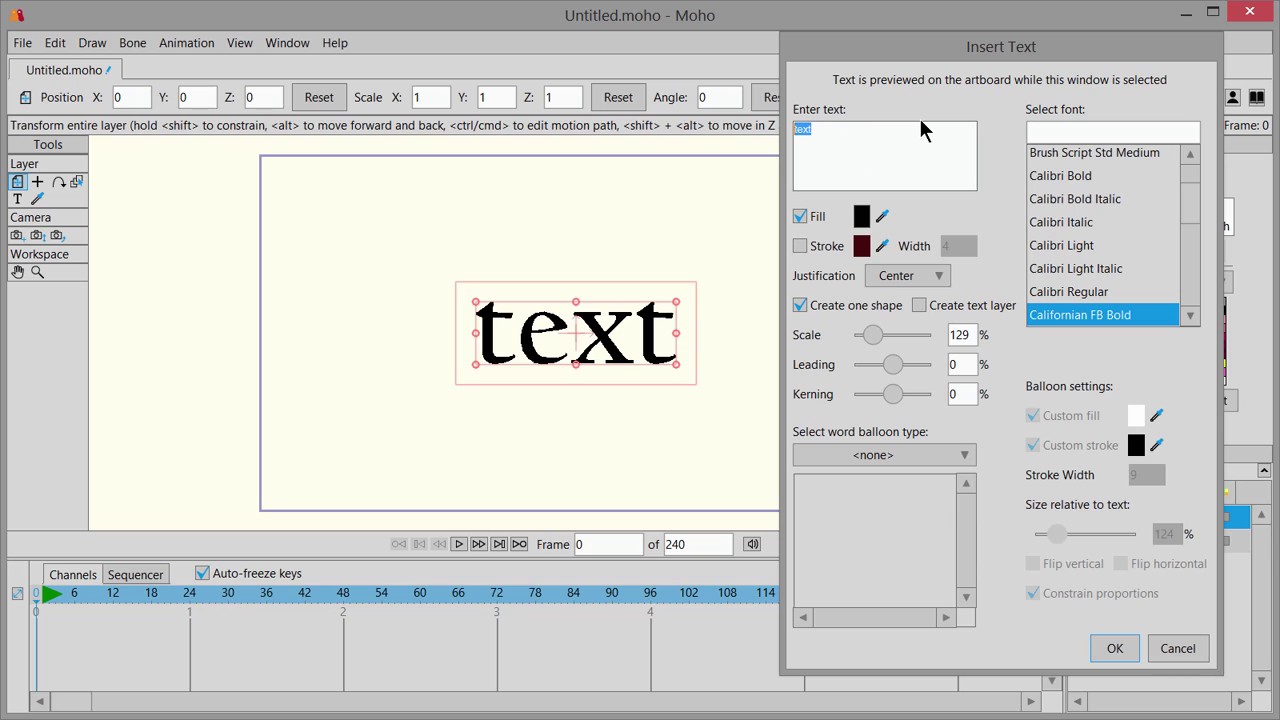
text(Hello Wo)
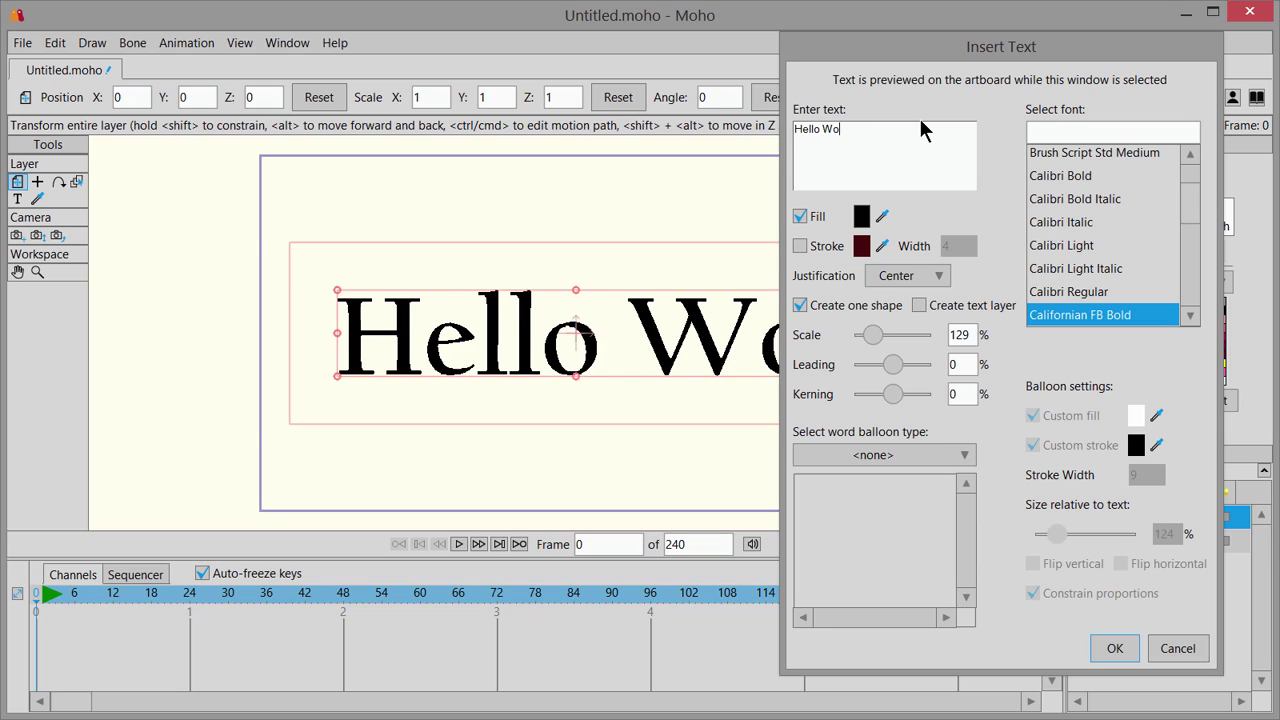
text(rld)
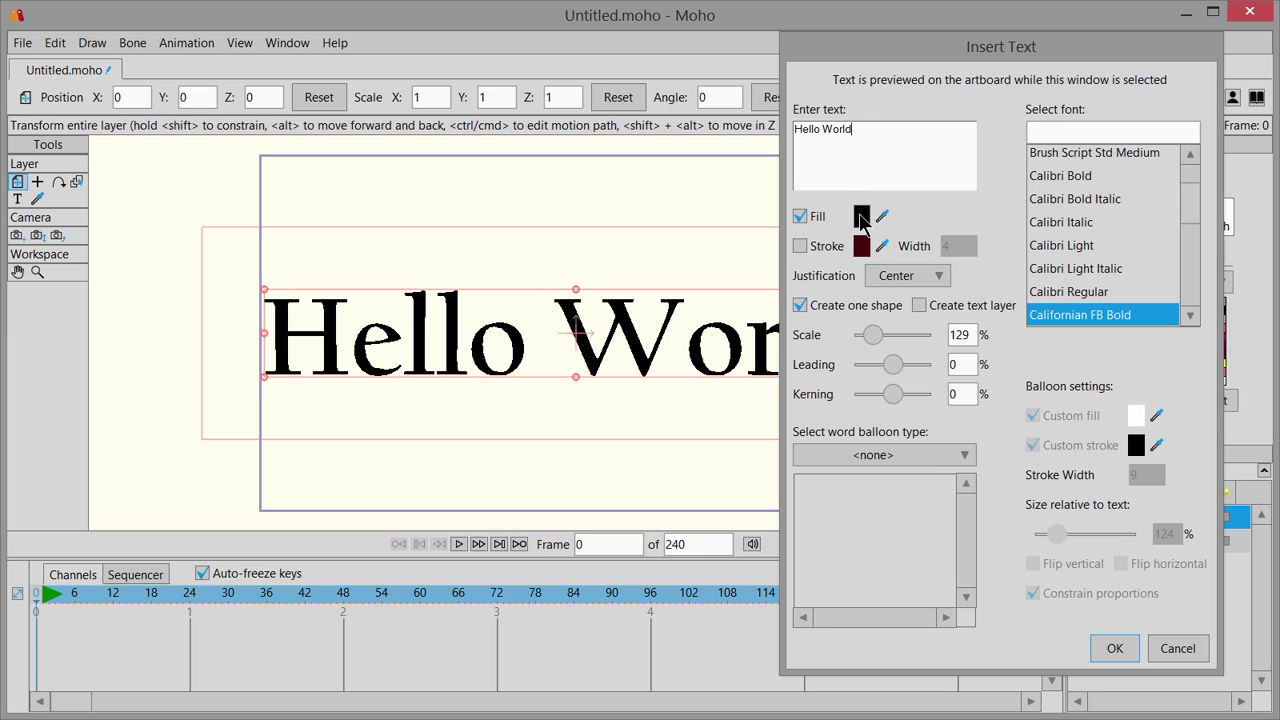
click(800, 246)
click(800, 246)
click(800, 246)
click(952, 246)
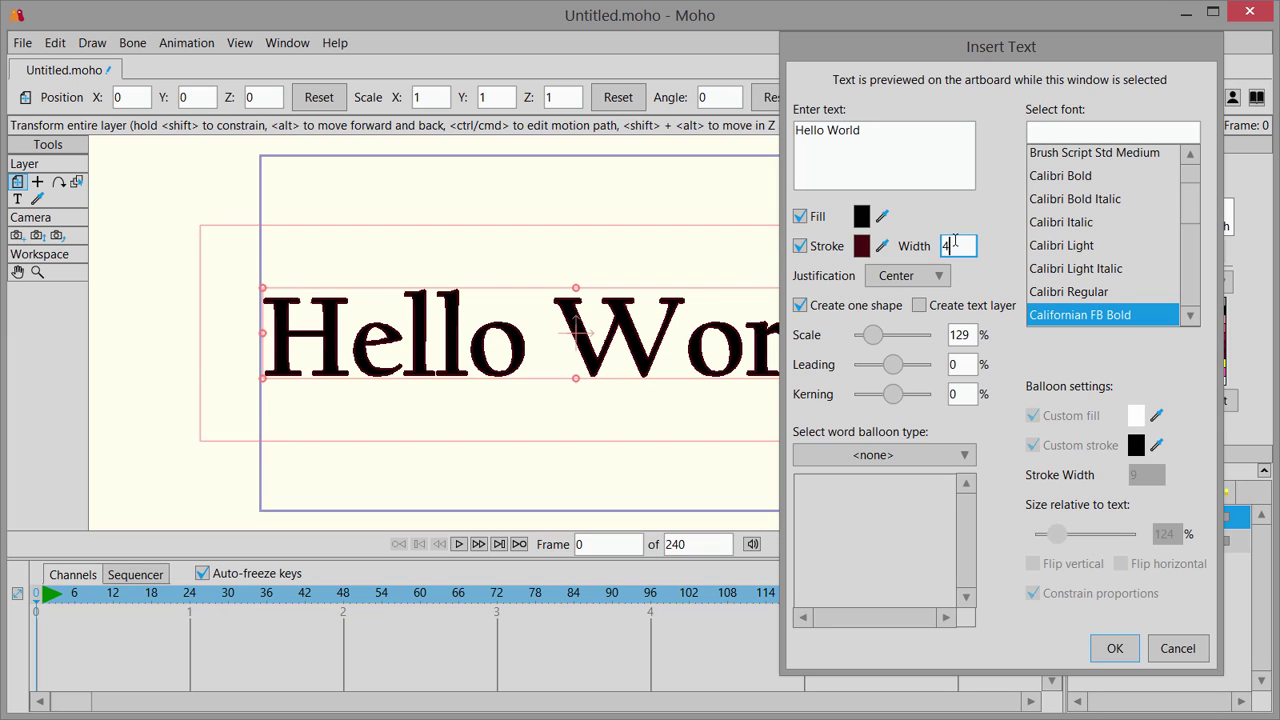
click(801, 247)
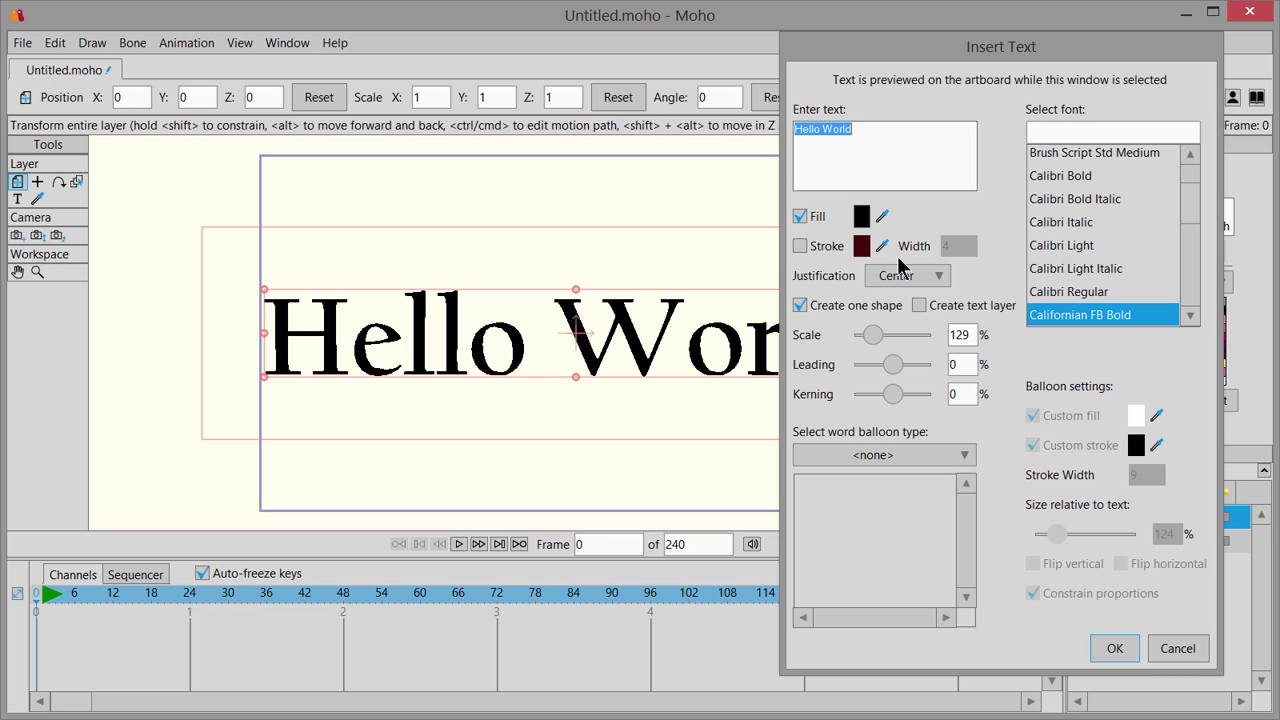
Step: Set the font to Californian FB Italic and make it its own text layer
click(1078, 224)
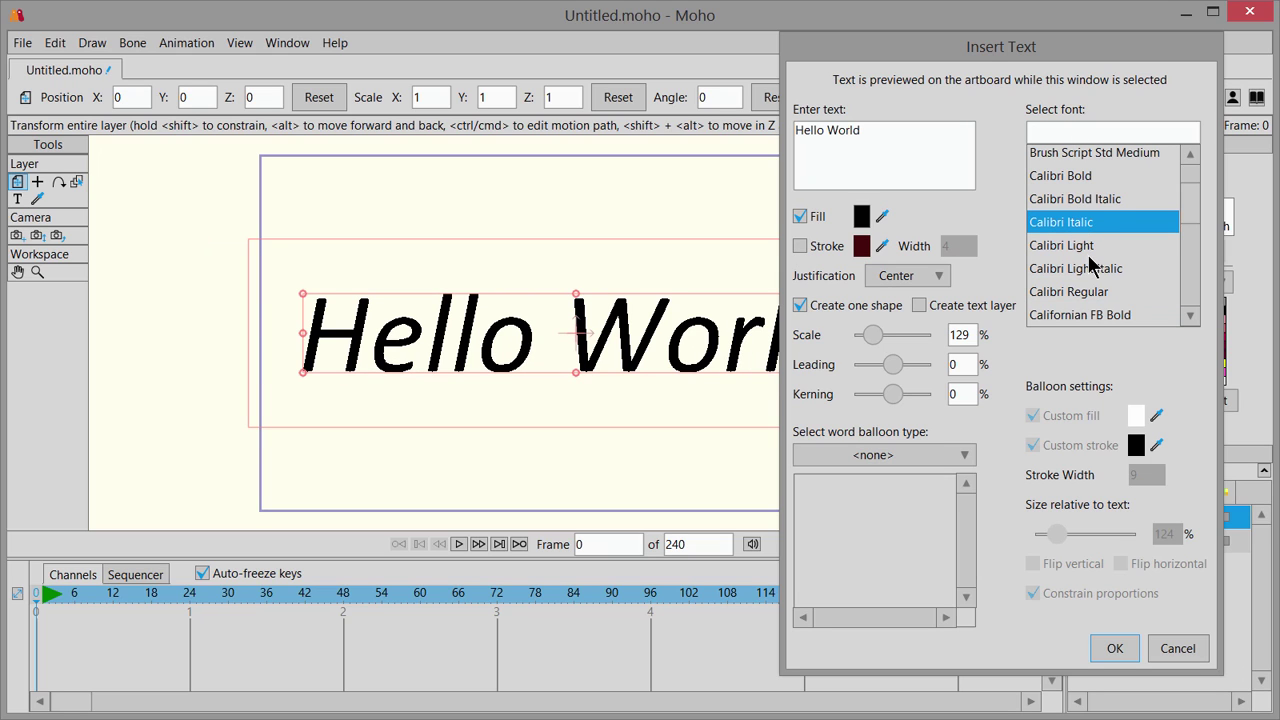
scroll(1092, 262, down, 1)
click(1090, 250)
click(1087, 224)
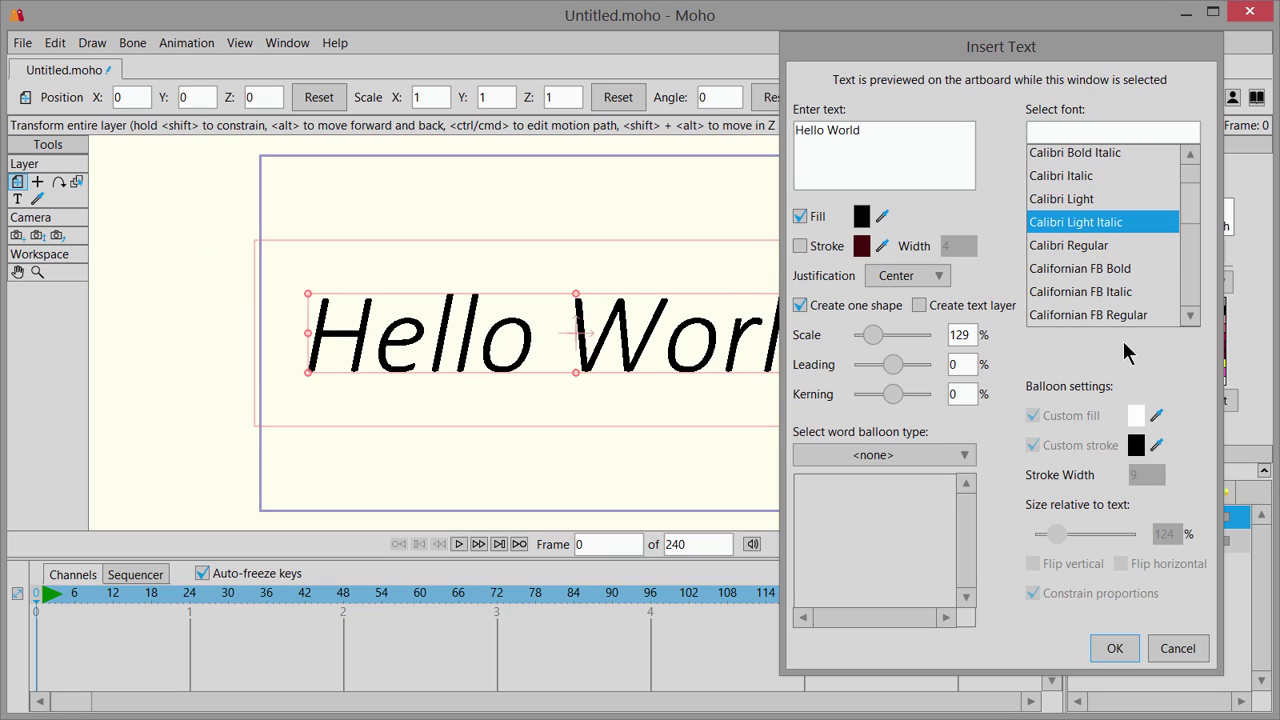
click(1080, 294)
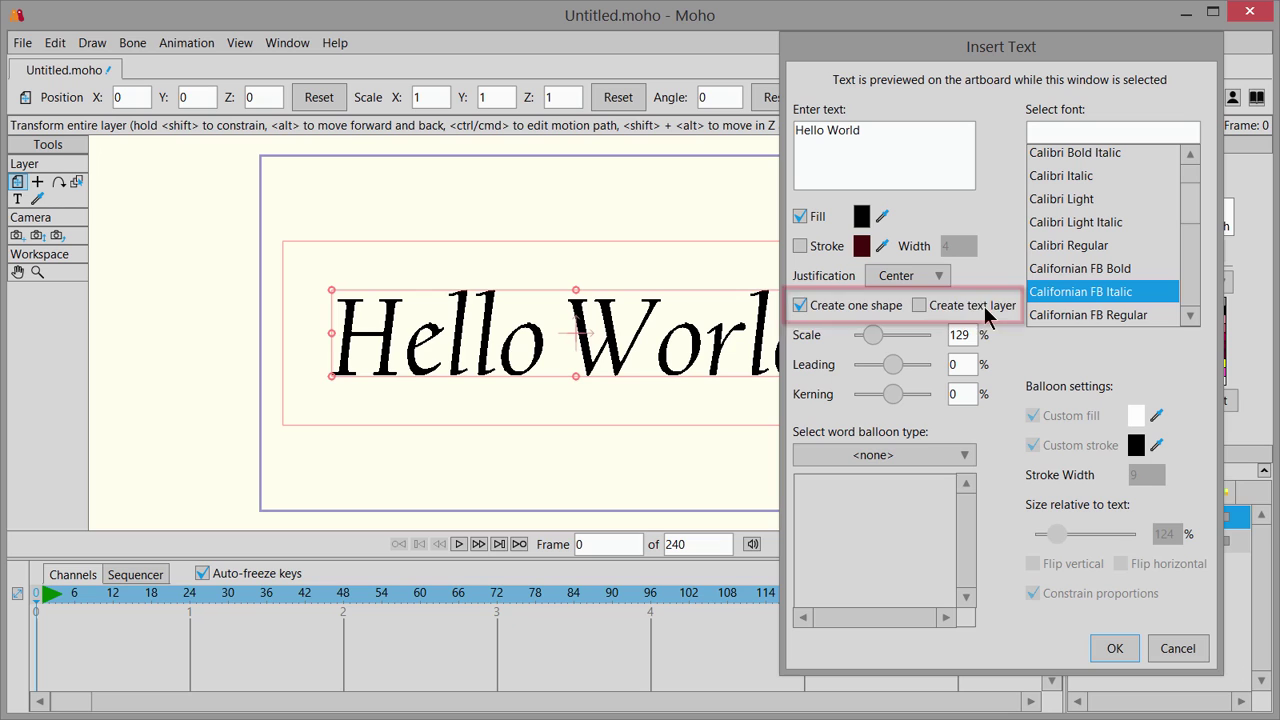
click(920, 309)
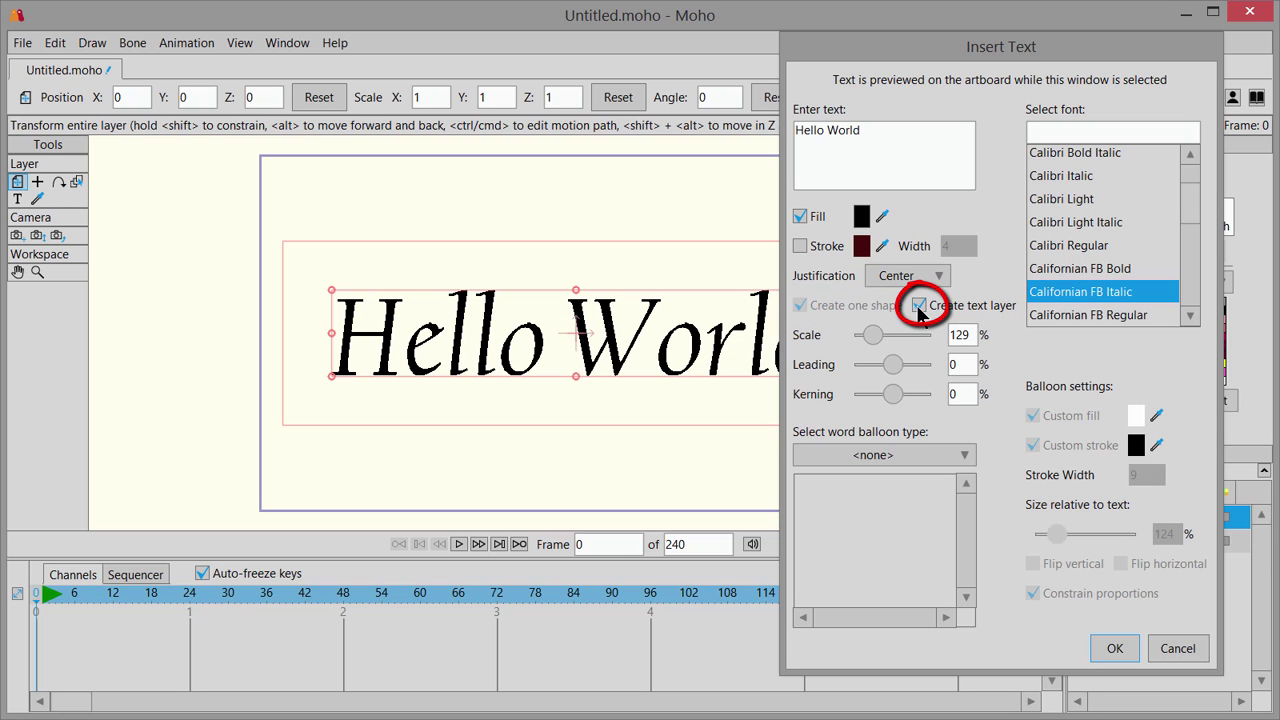
Step: Create the Hello World text layer, then edit its text down to 'Hello'
click(1117, 649)
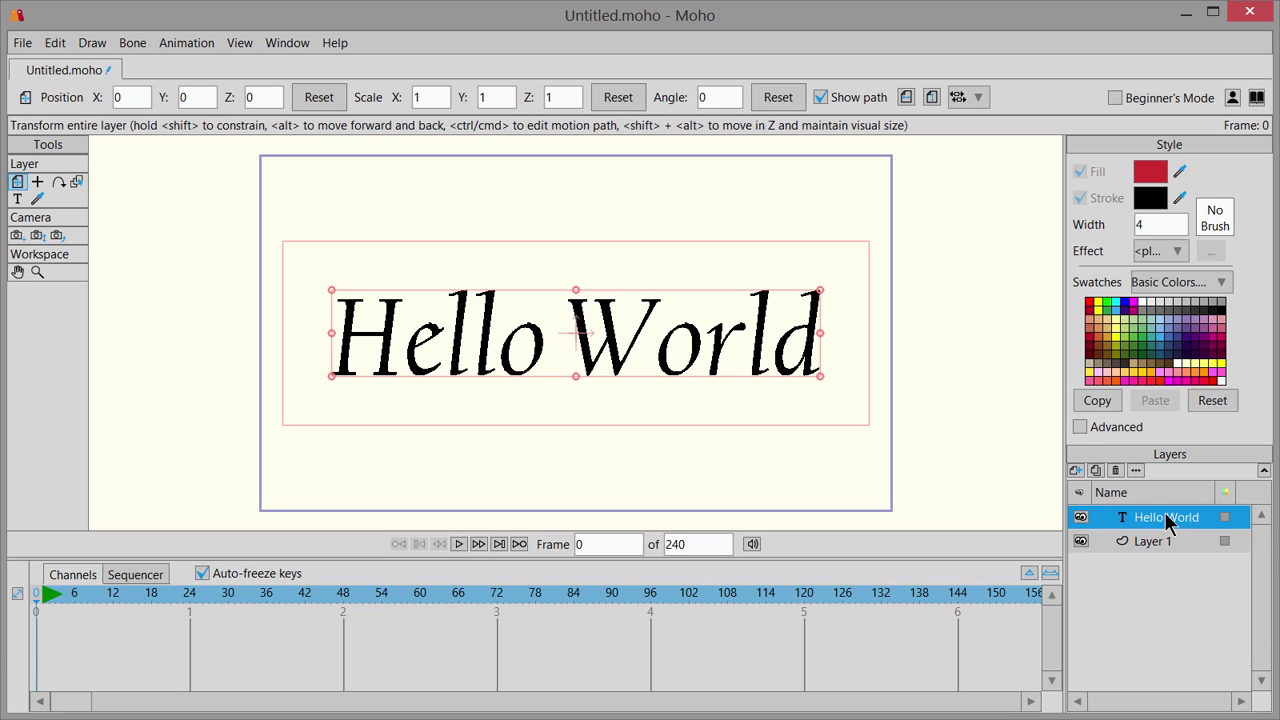
double_click(1140, 518)
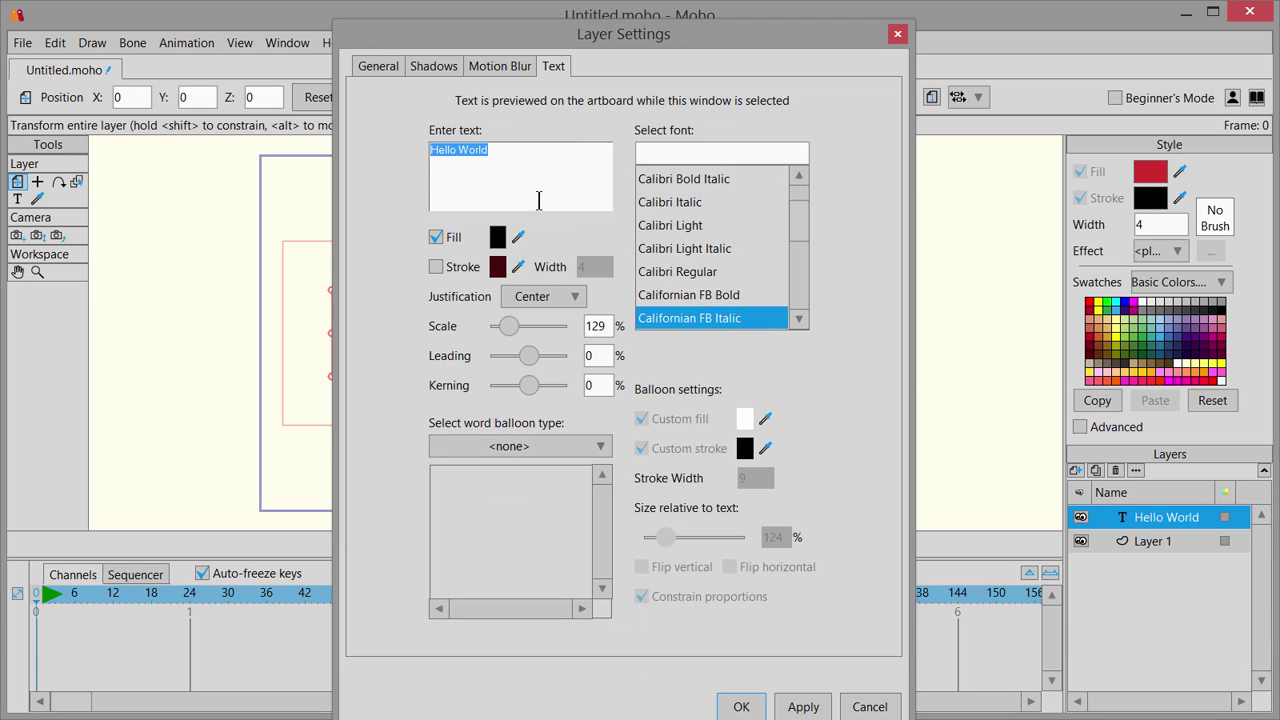
click(487, 166)
drag(531, 40, 861, 42)
drag(836, 156, 789, 161)
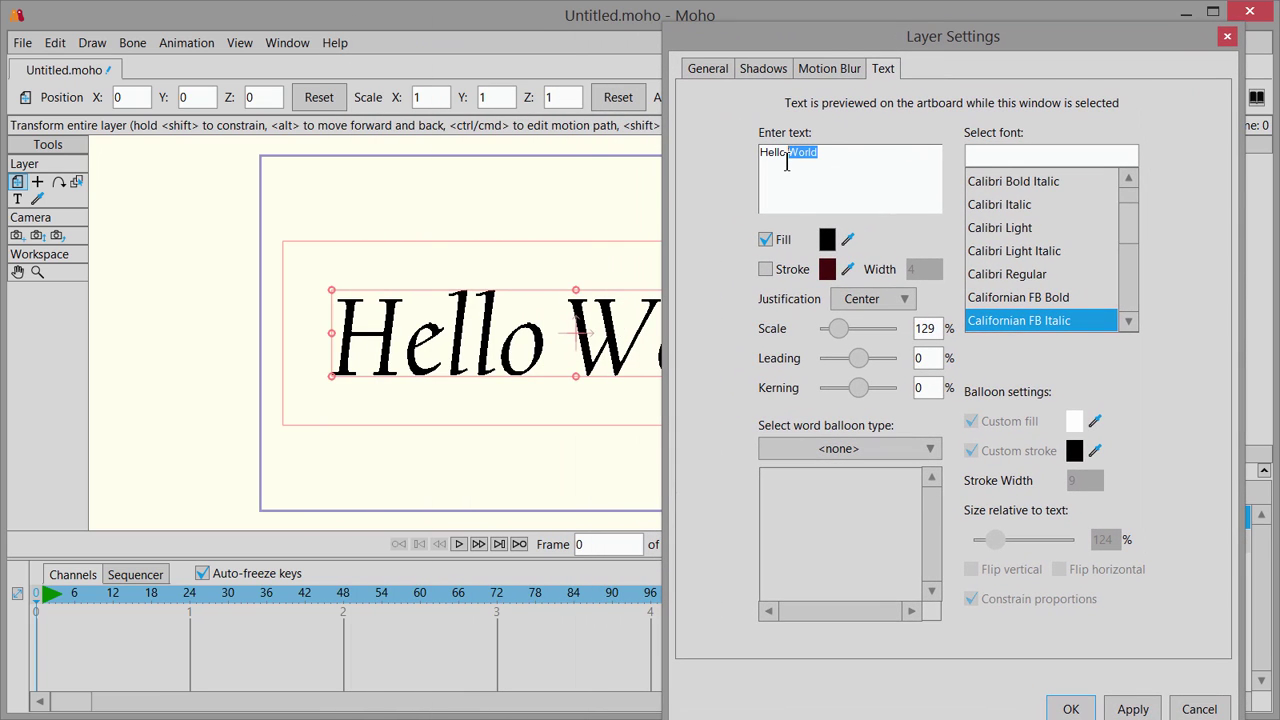
key(BackSpace)
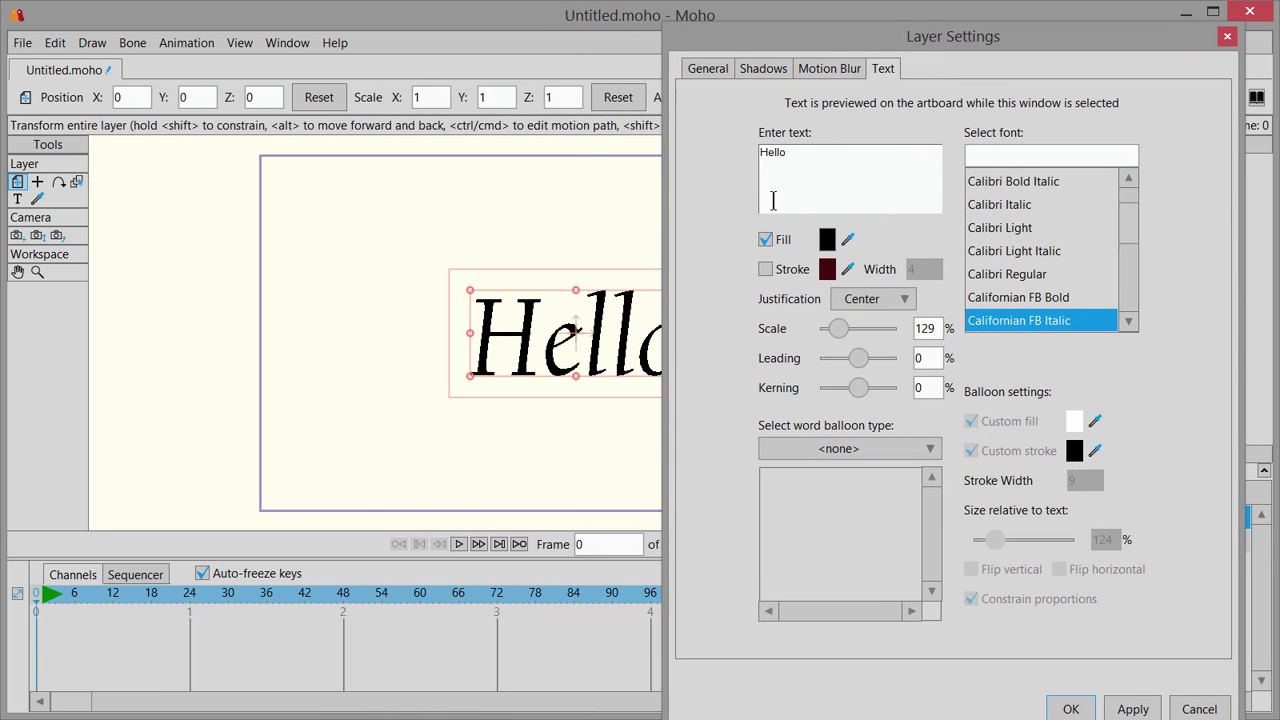
Step: Restyle Hello in Cambria Bold Italic with a red CA2222 fill and confirm
click(993, 205)
click(1008, 236)
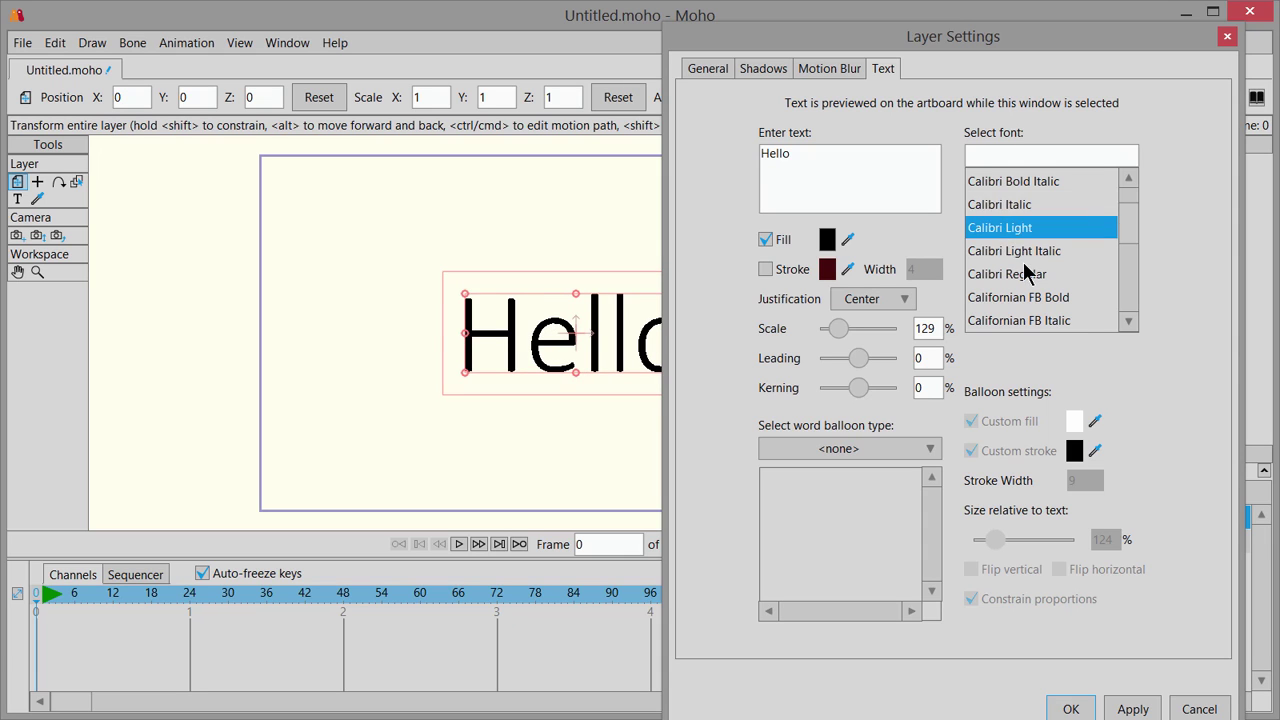
scroll(1030, 260, down, 2)
click(1025, 274)
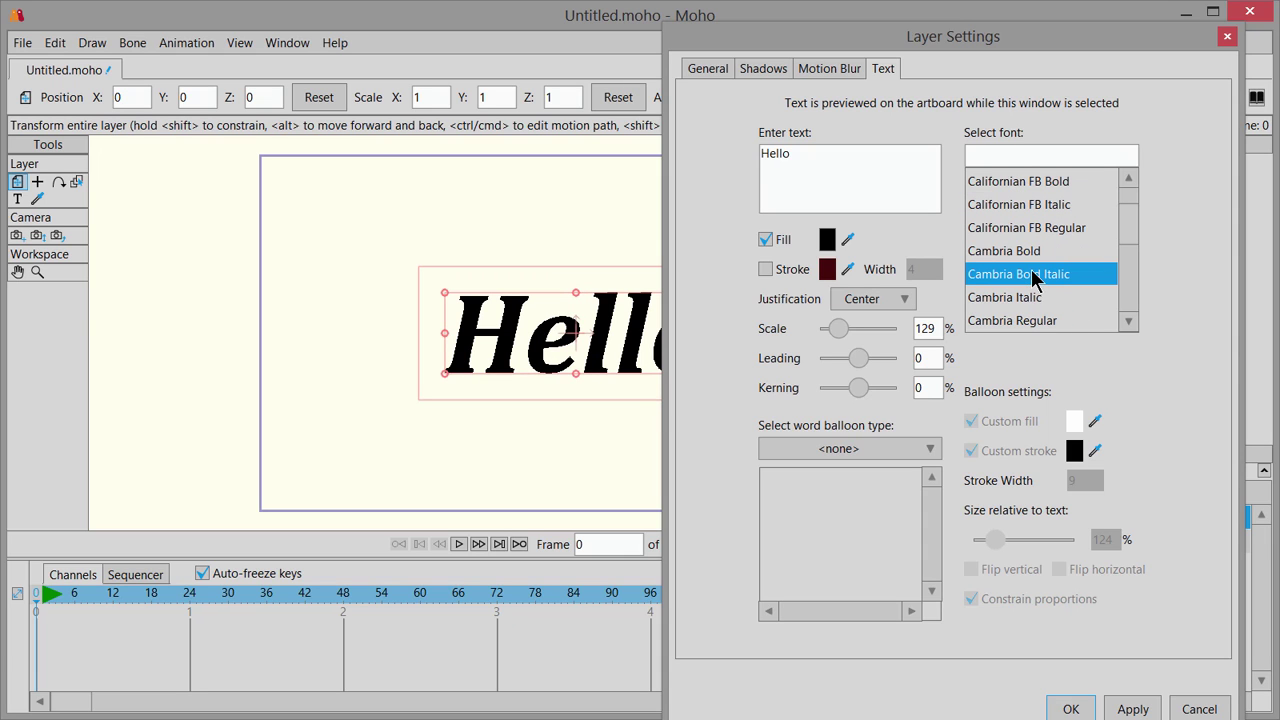
click(827, 269)
click(616, 304)
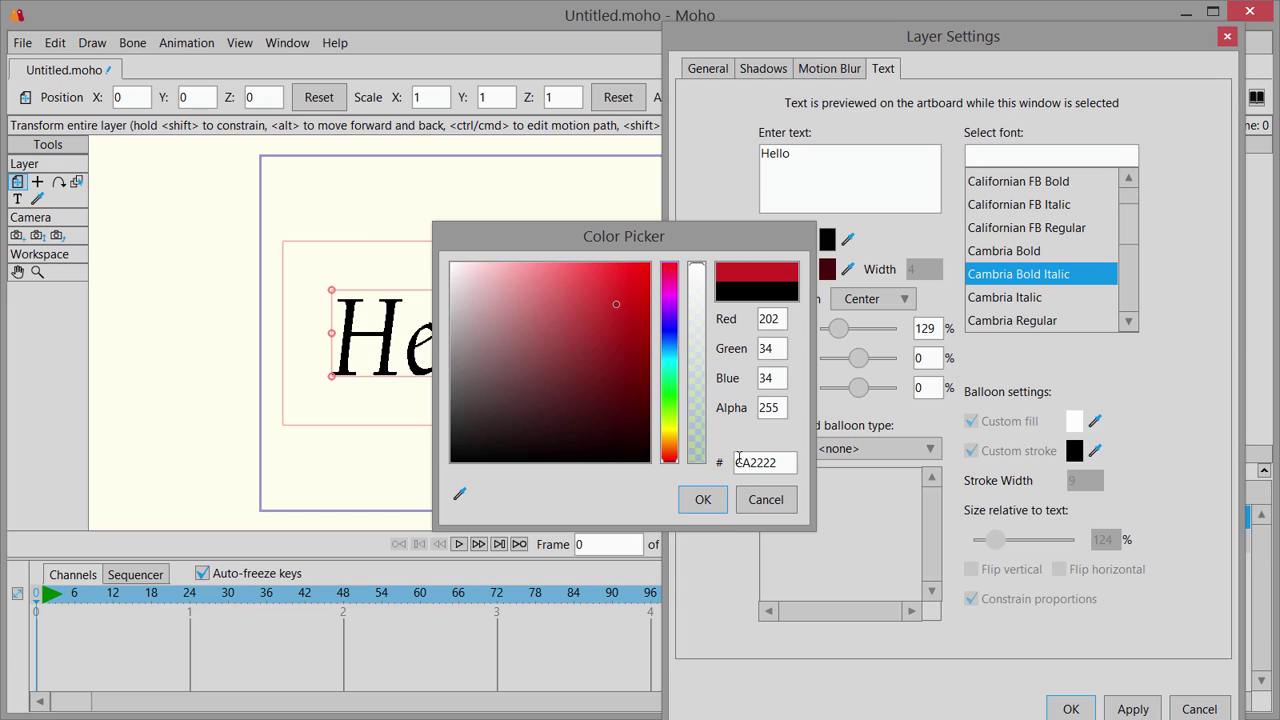
click(703, 499)
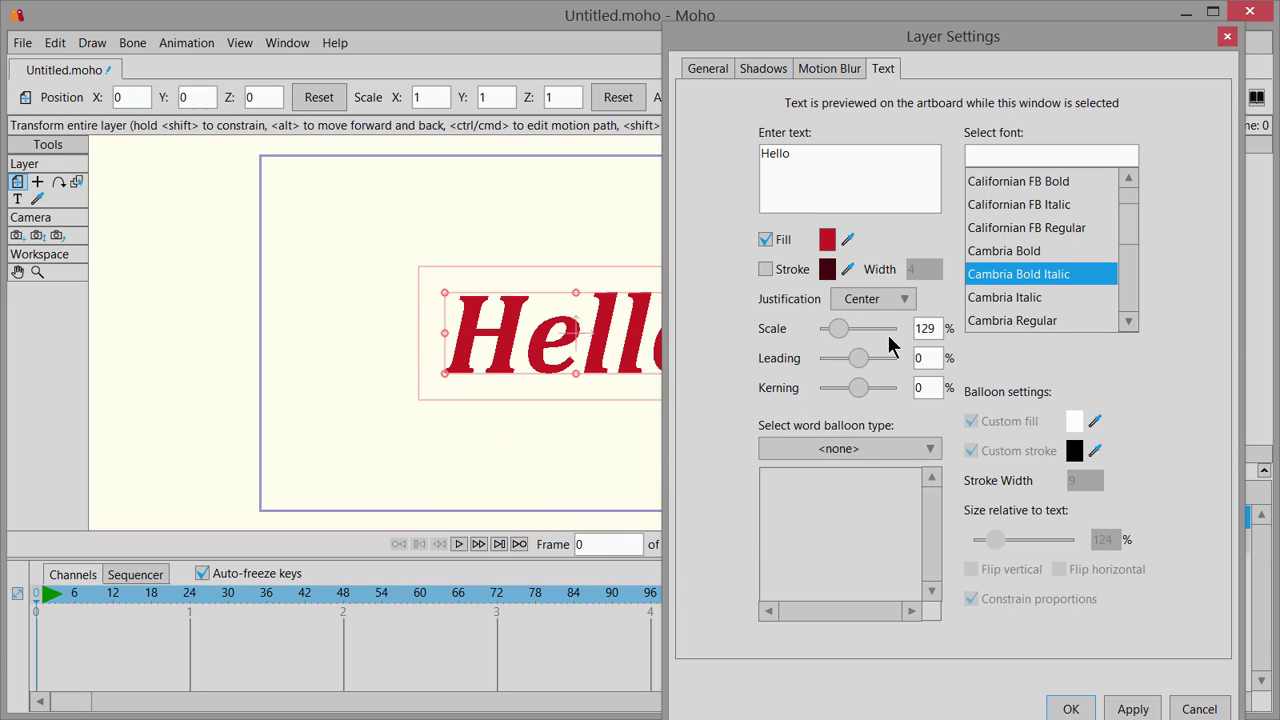
click(1066, 708)
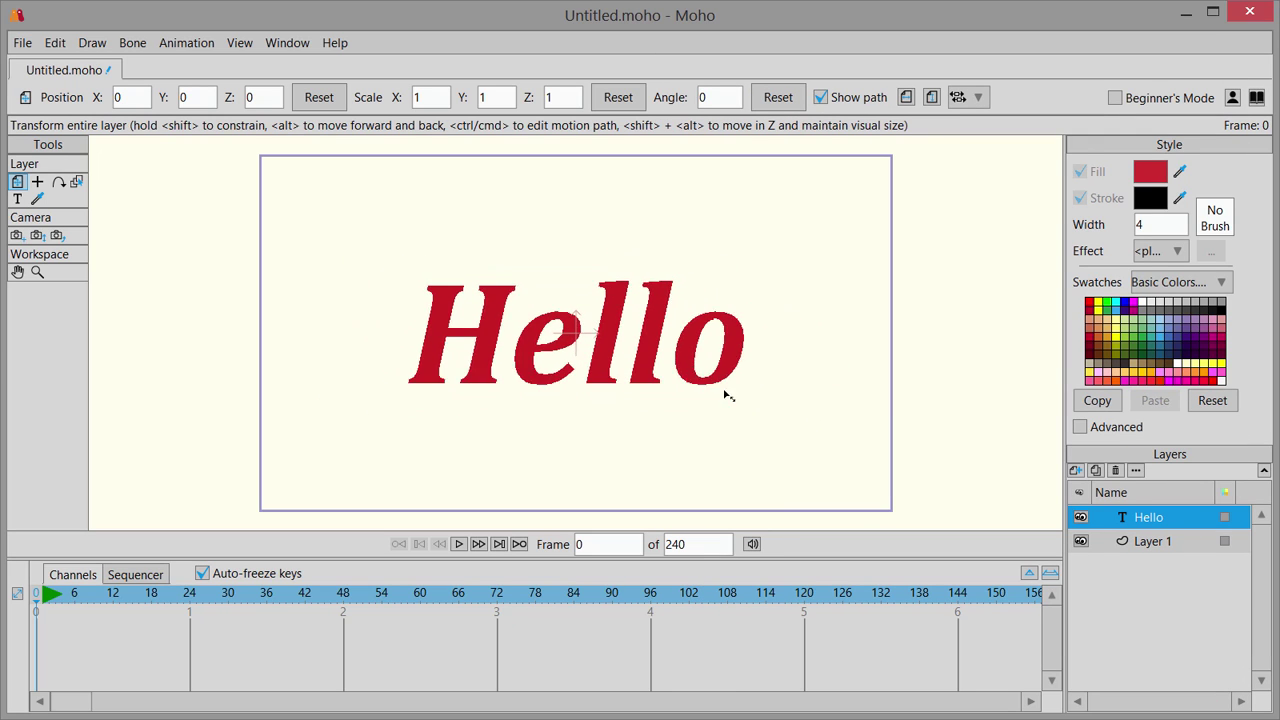
Step: Scale the Hello text to 1.518, tilt it about 7.08°, then select Layer 1
drag(729, 396, 800, 413)
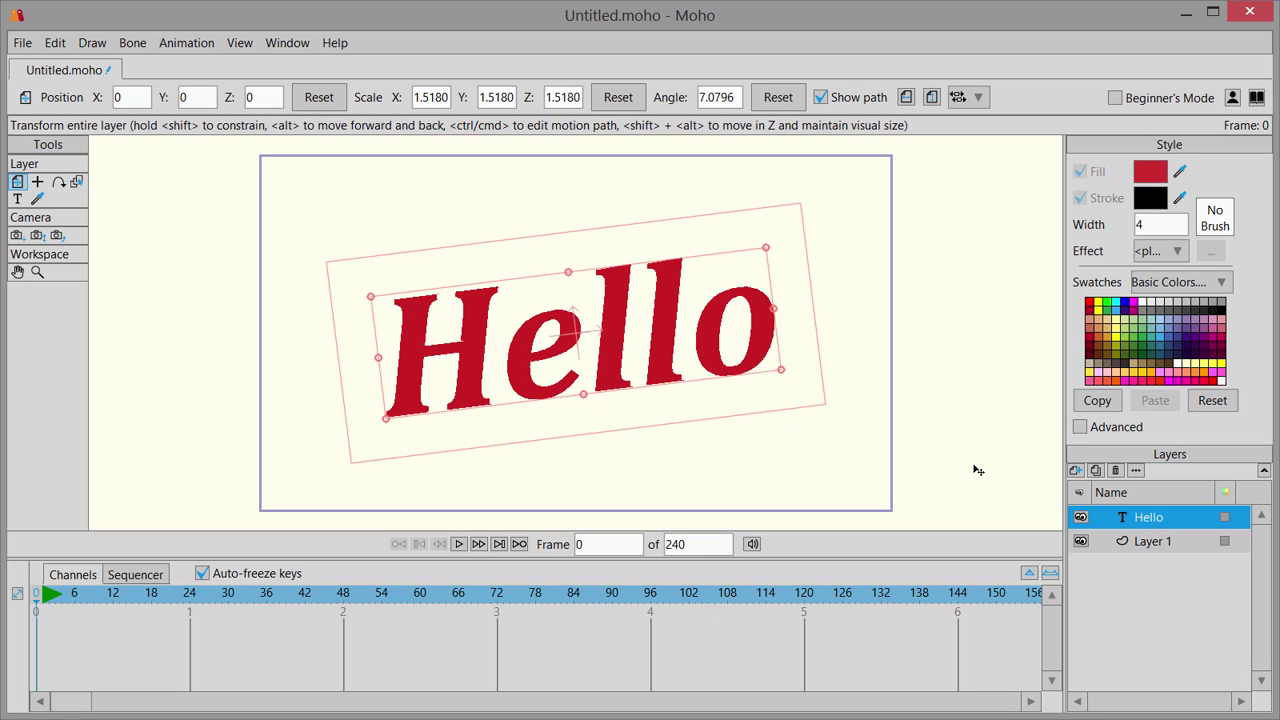
click(1163, 543)
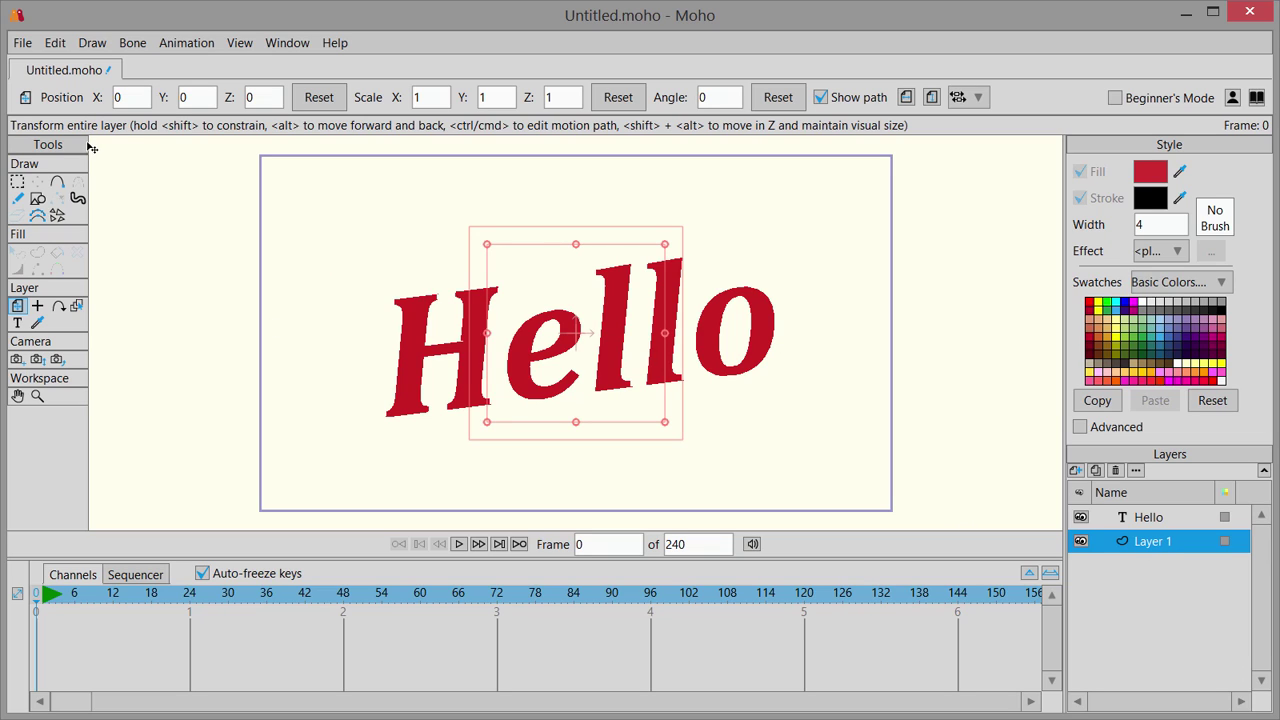
Step: Add 'goodbye' to Layer 1 as one dark-red 440C0C shape, not a text layer
click(17, 328)
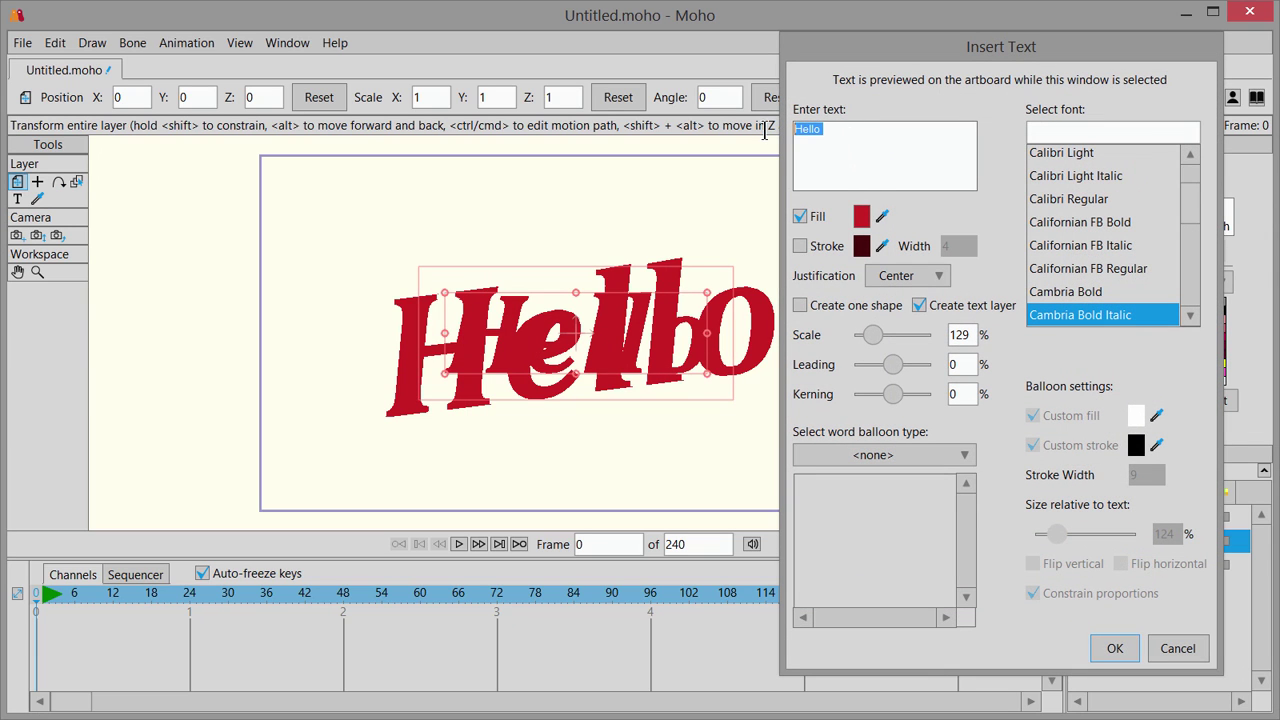
text(goodbye)
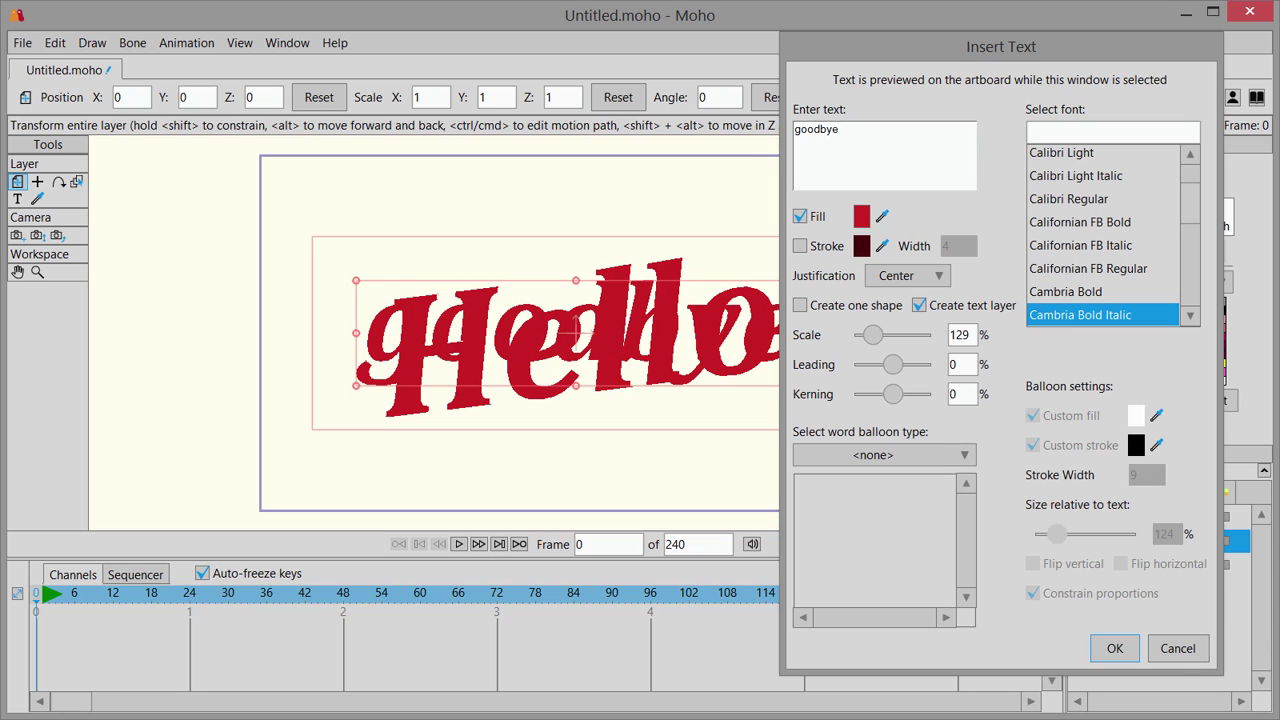
click(862, 228)
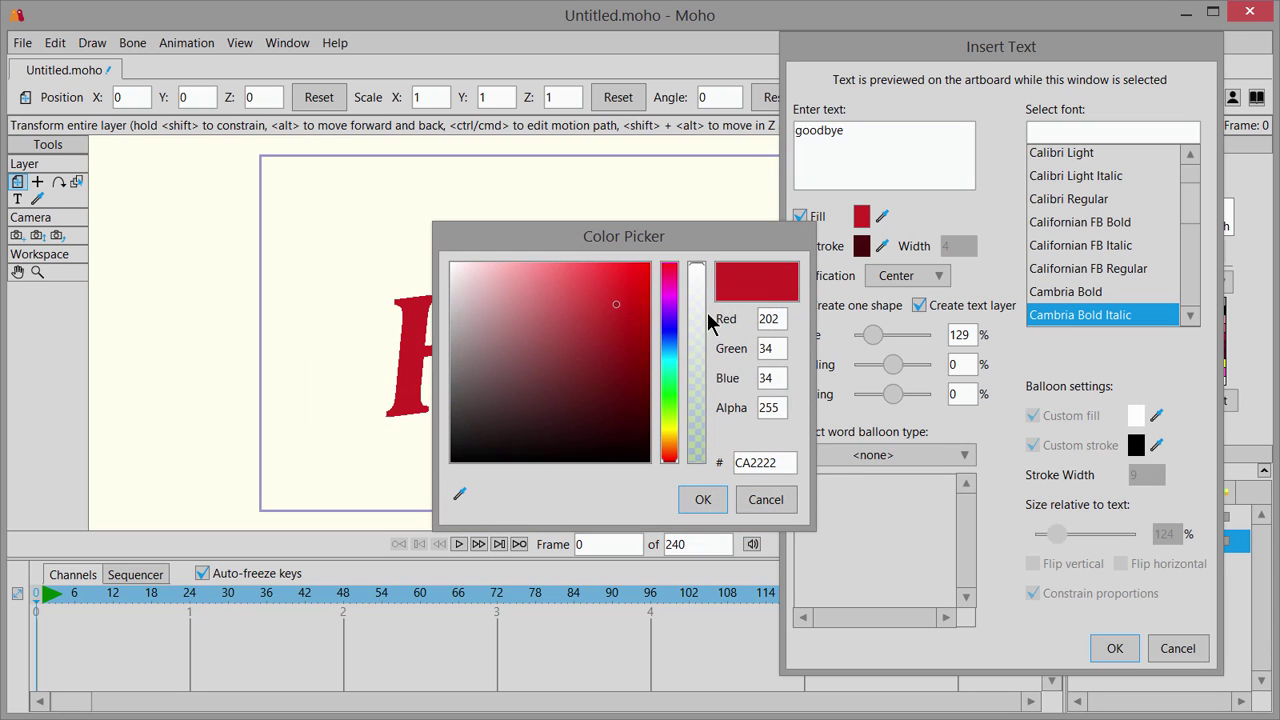
click(614, 409)
click(703, 500)
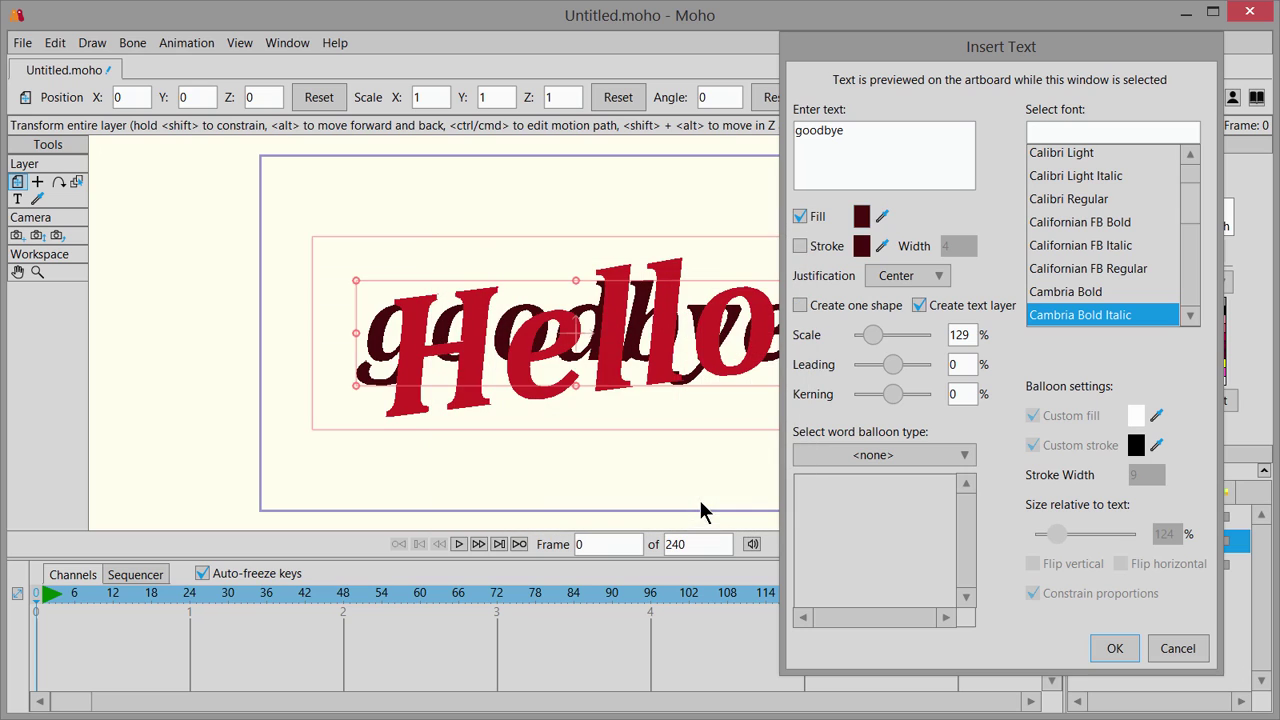
click(918, 307)
click(800, 307)
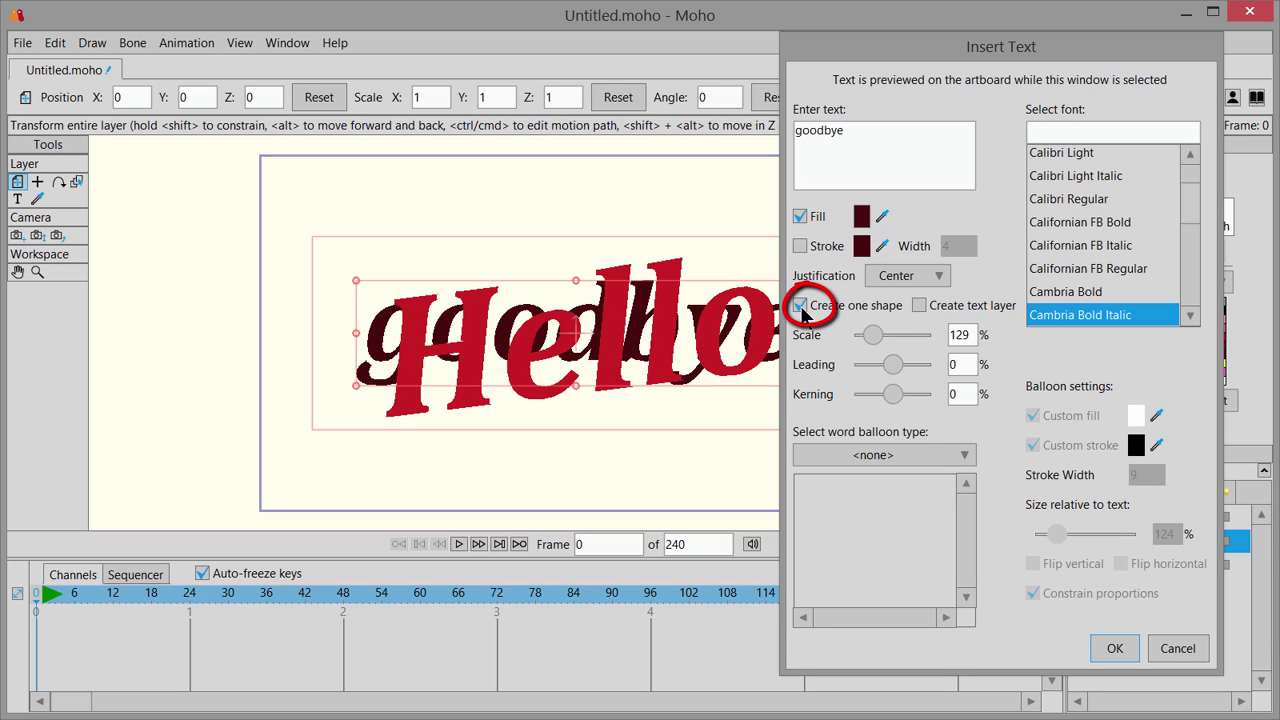
click(1118, 648)
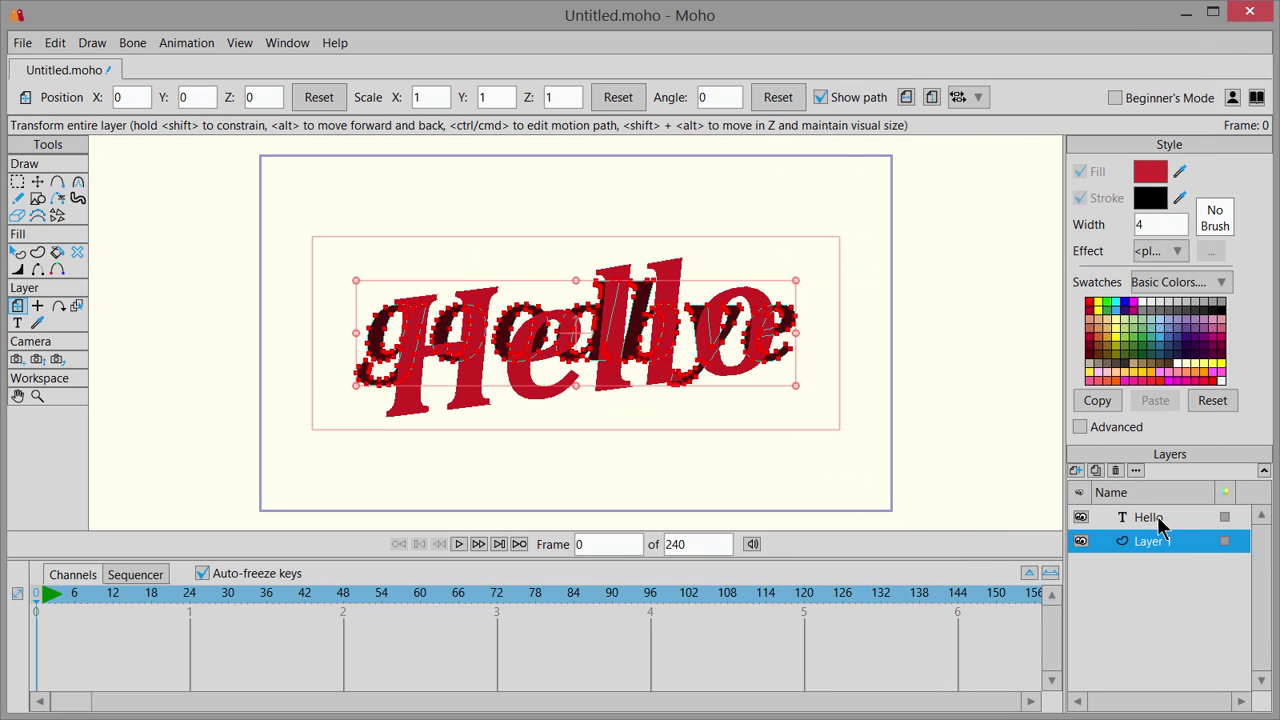
Step: Turn off the Hello layer's visibility in the Layers panel
click(1080, 518)
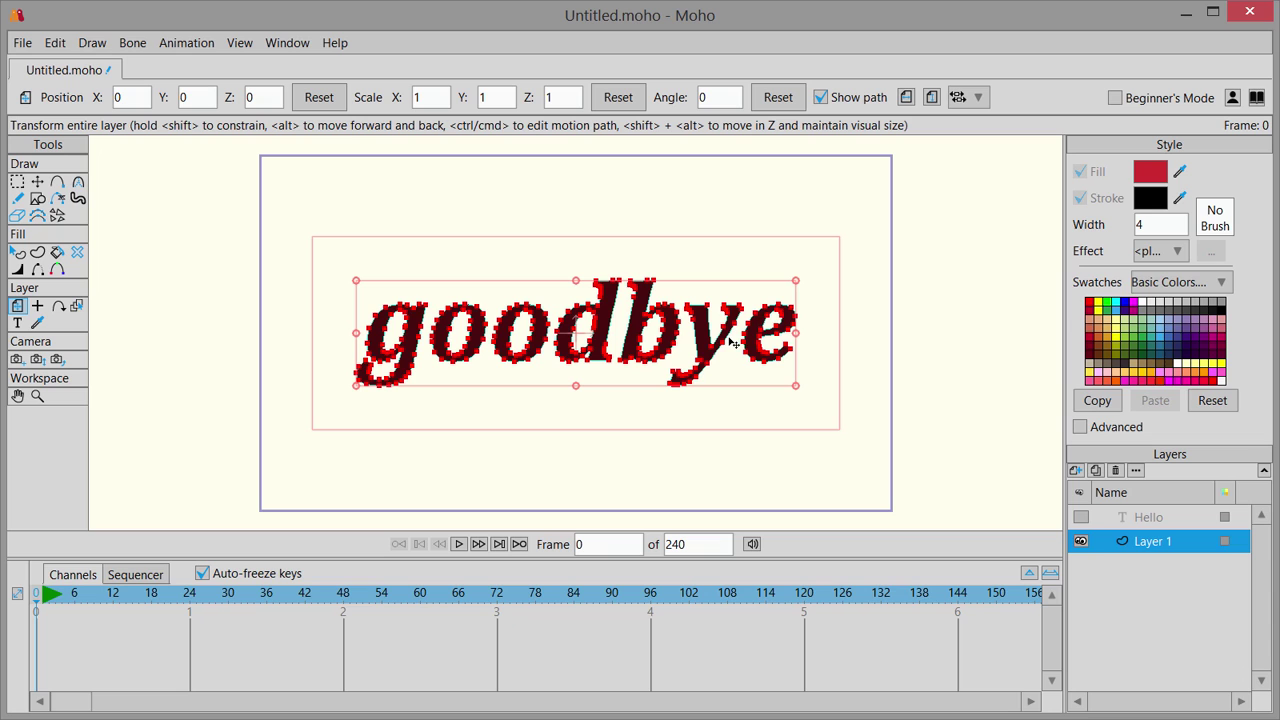
Step: Scale the goodbye lettering in Layer 1 to 0.9318 with a -1.83° tilt
mouse_move(798, 387)
mouse_down()
mouse_move(771, 368)
mouse_move(720, 371)
mouse_move(749, 397)
mouse_move(788, 400)
mouse_up()
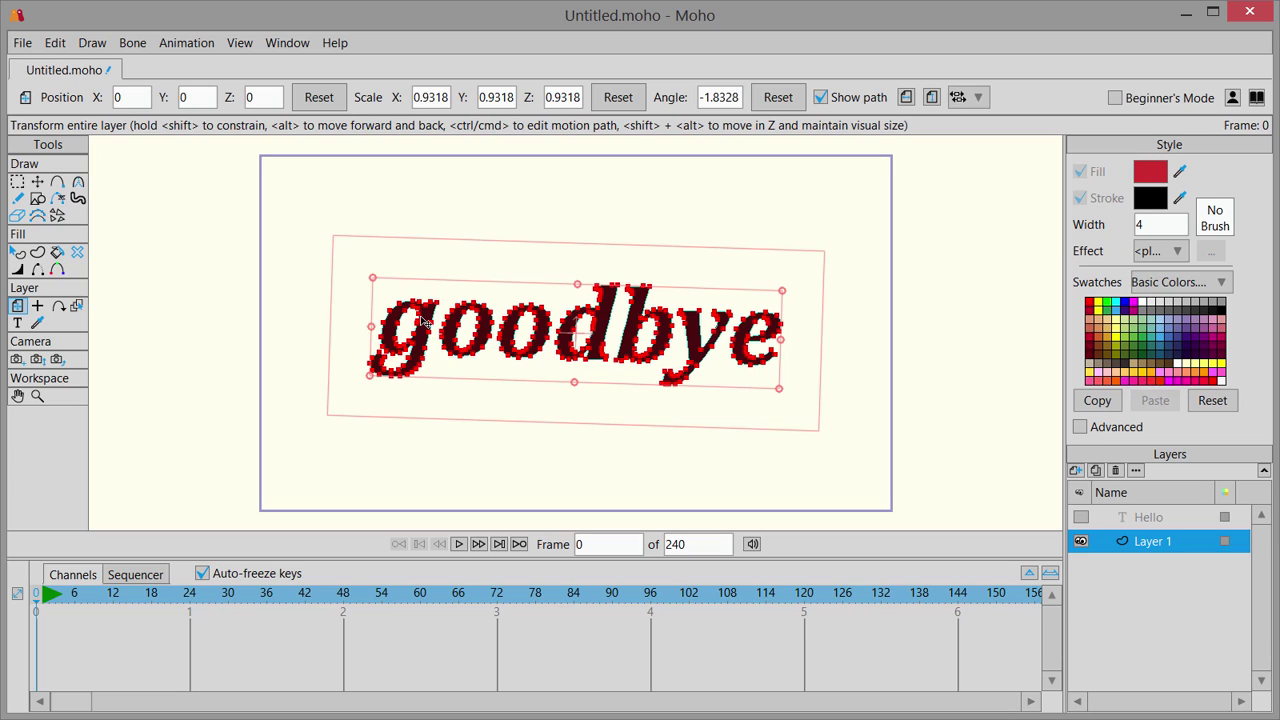
Step: Select the goodbye shapes and give them a D32222 red fill
click(17, 254)
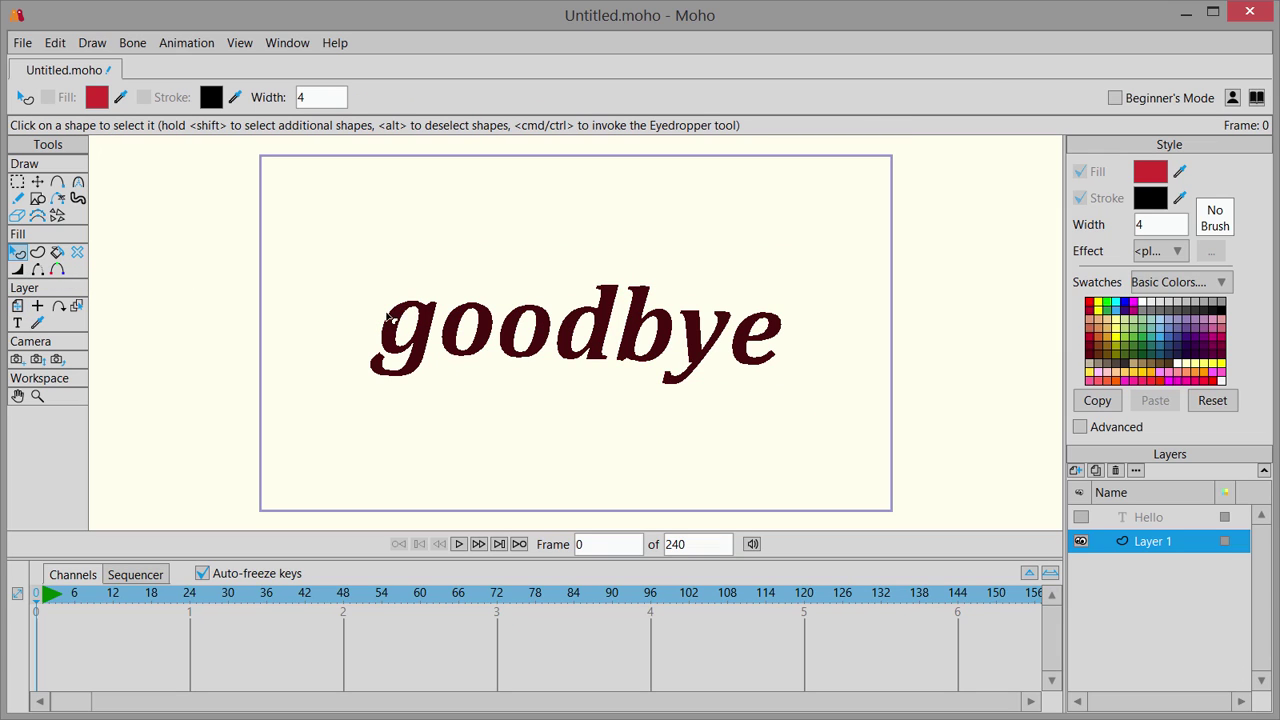
click(487, 334)
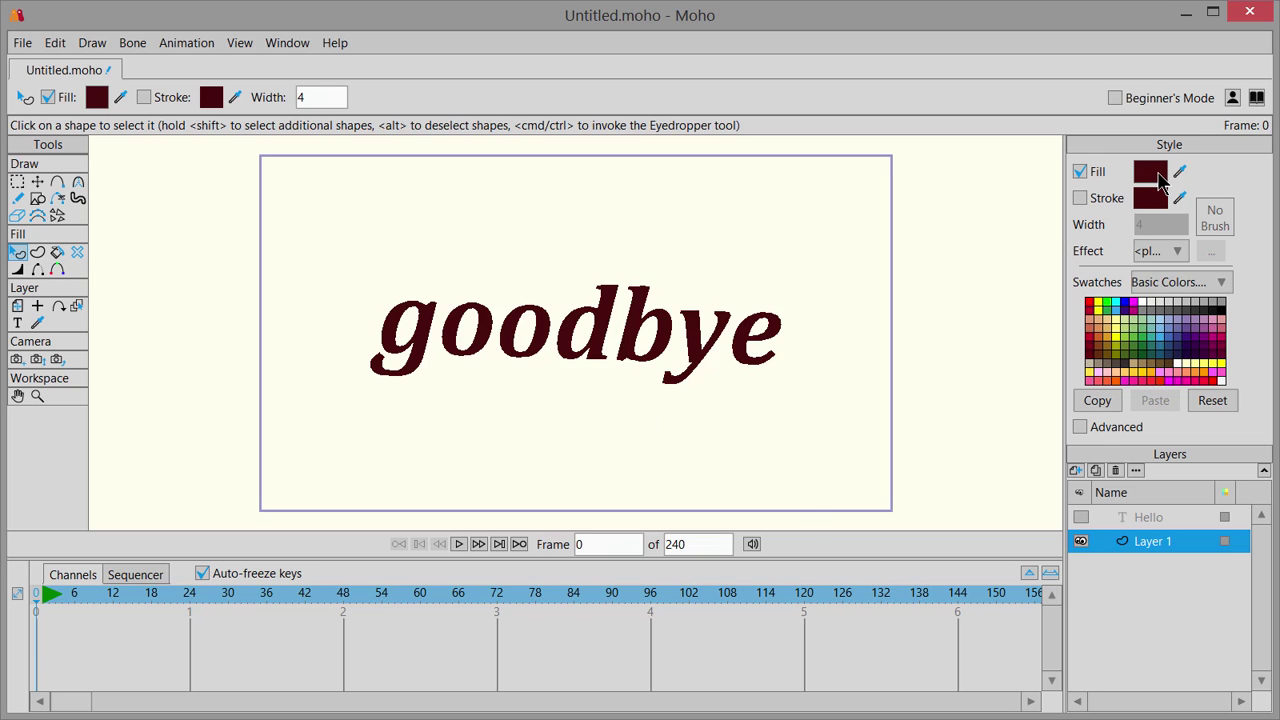
click(1160, 178)
click(616, 296)
drag(634, 250, 968, 120)
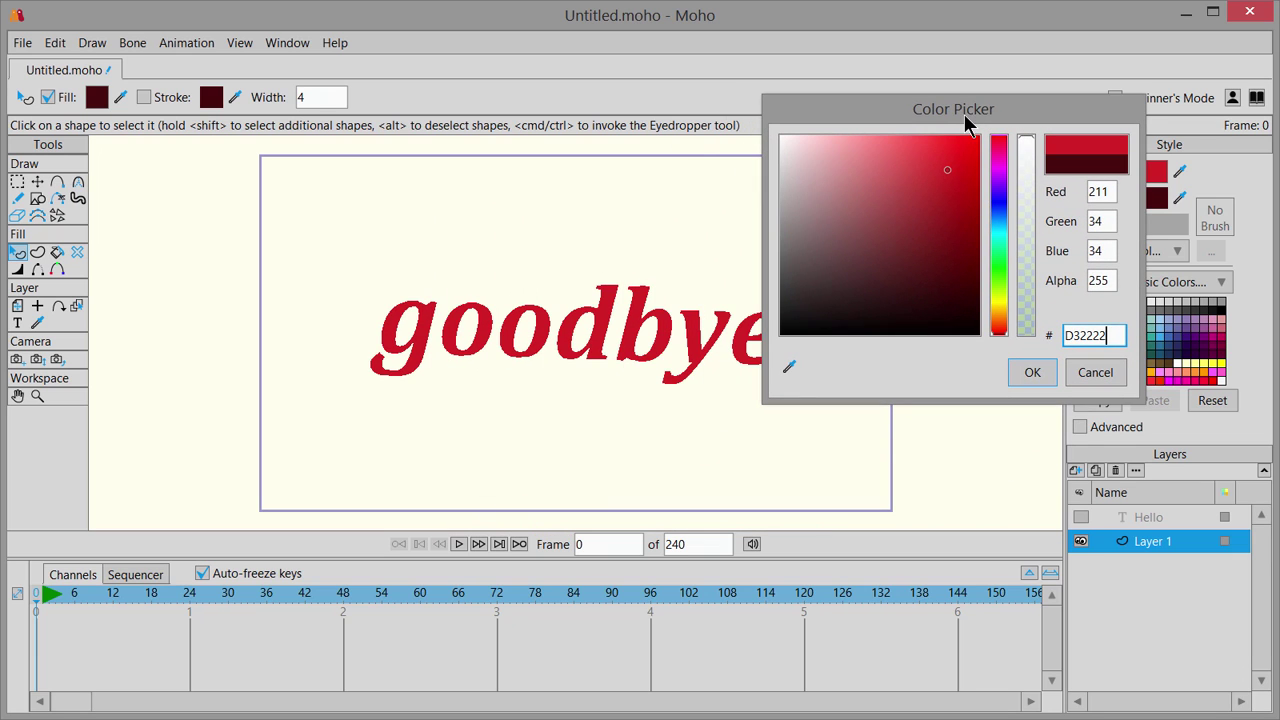
click(1032, 373)
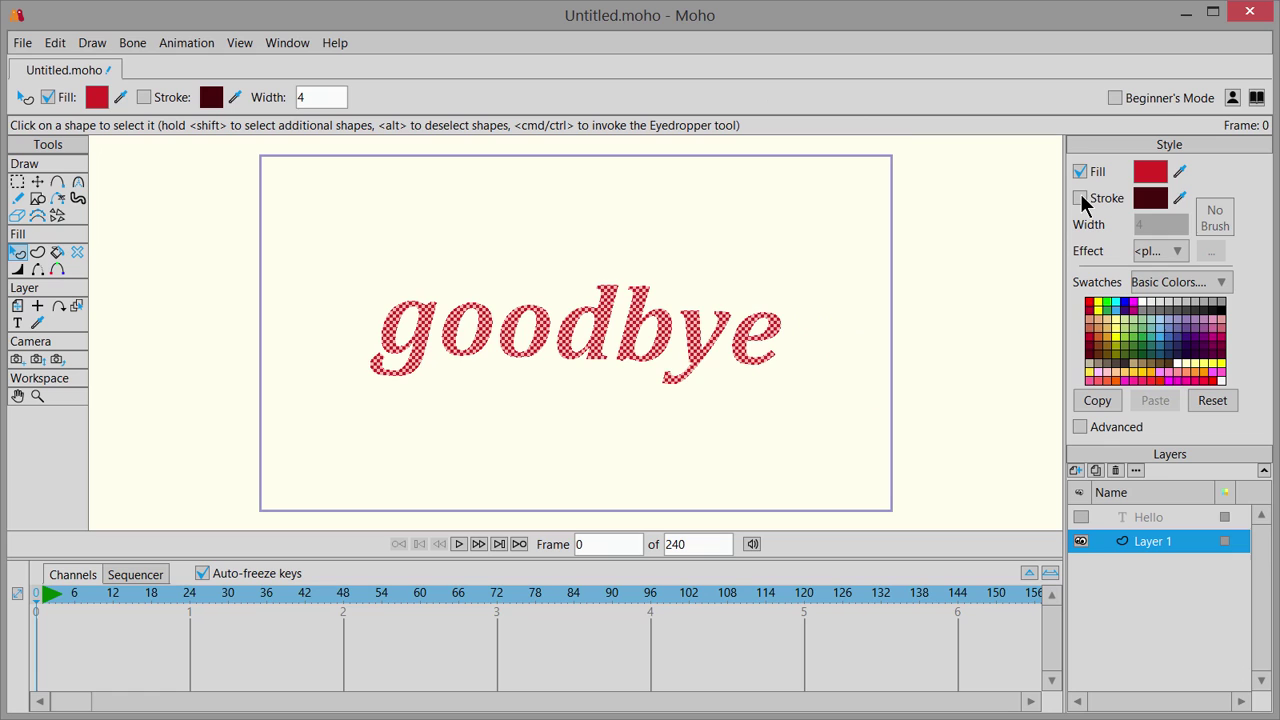
Step: Turn on the lettering's outline stroke and set its width to 4
click(1081, 198)
click(1139, 224)
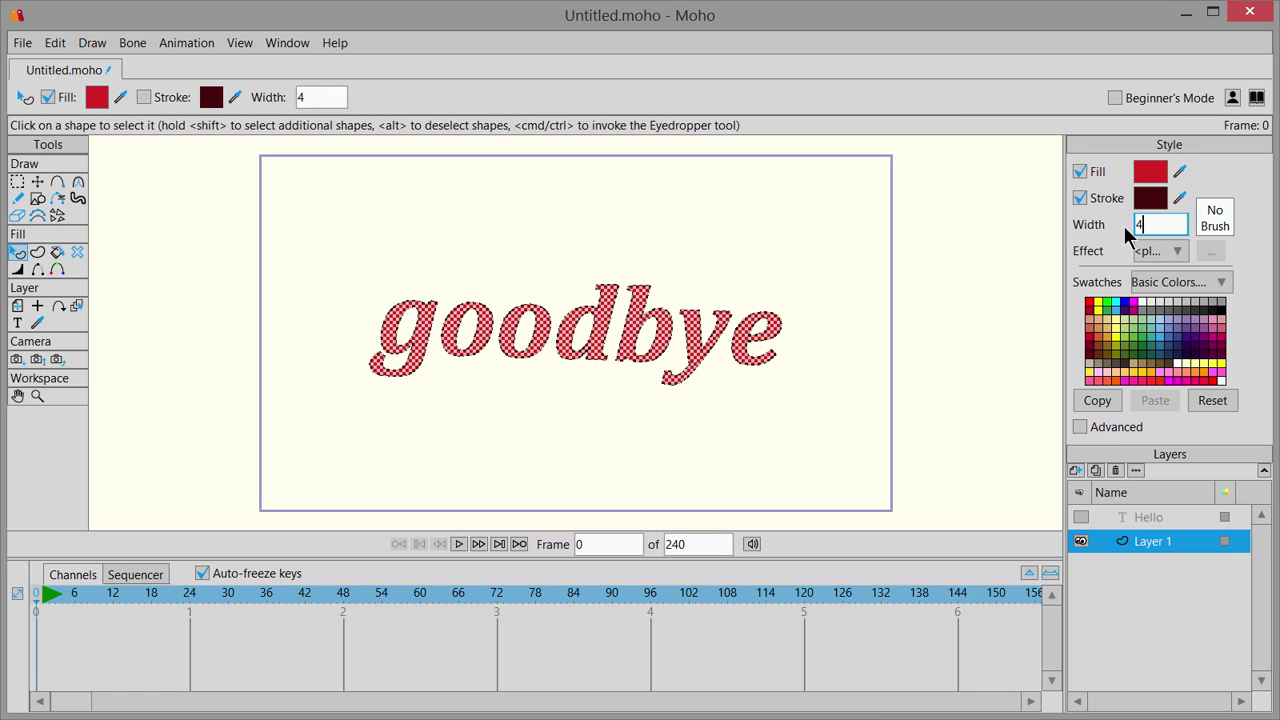
text(5)
key(Return)
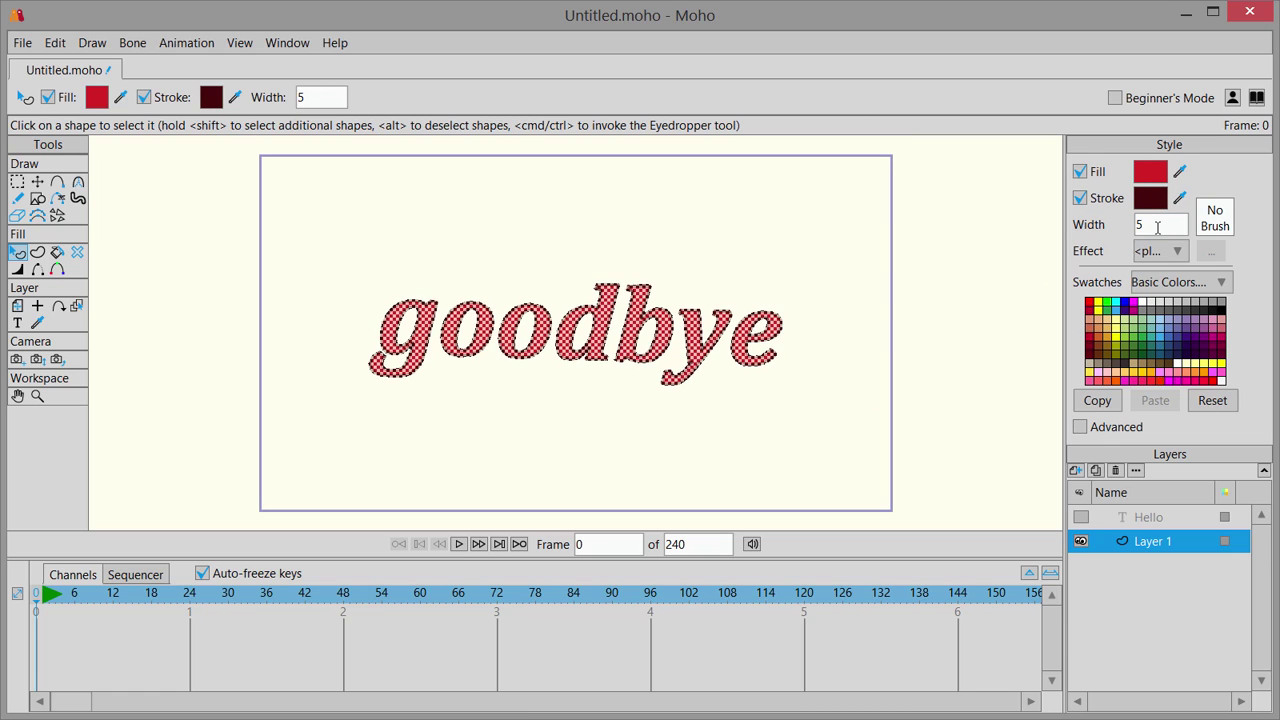
scroll(1157, 227, up, 7)
scroll(1157, 227, down, 2)
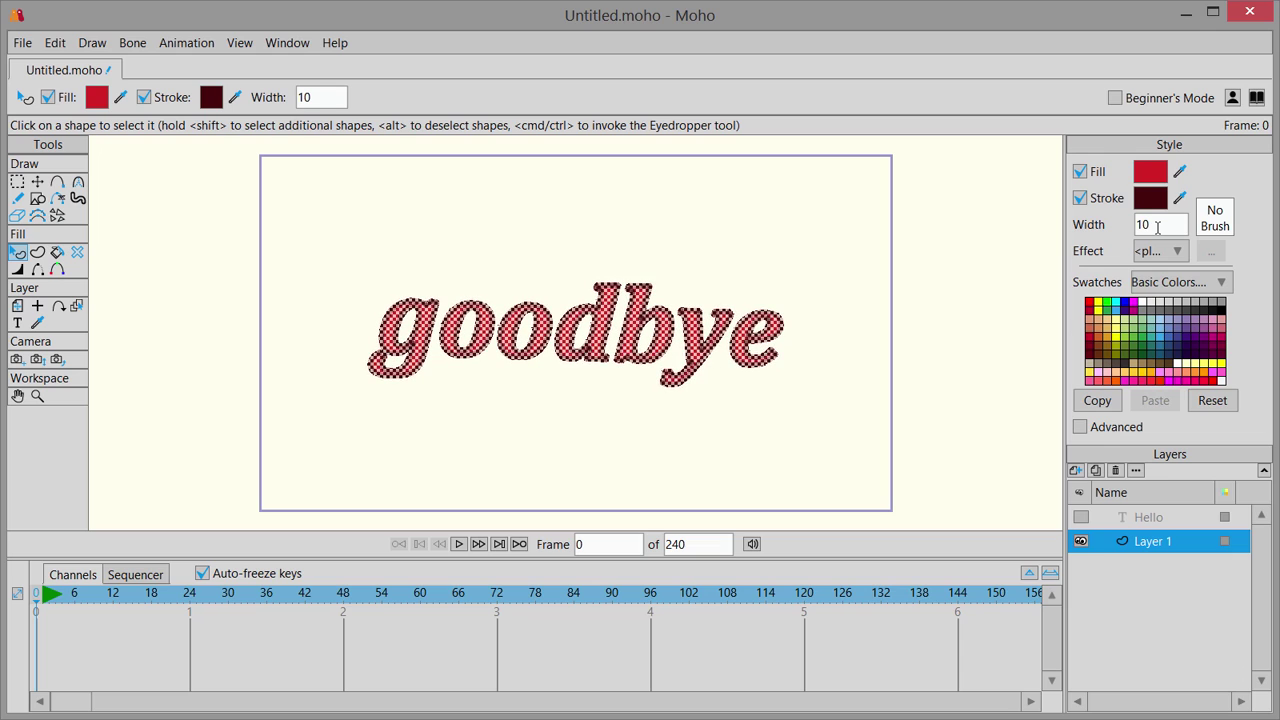
scroll(1157, 227, down, 6)
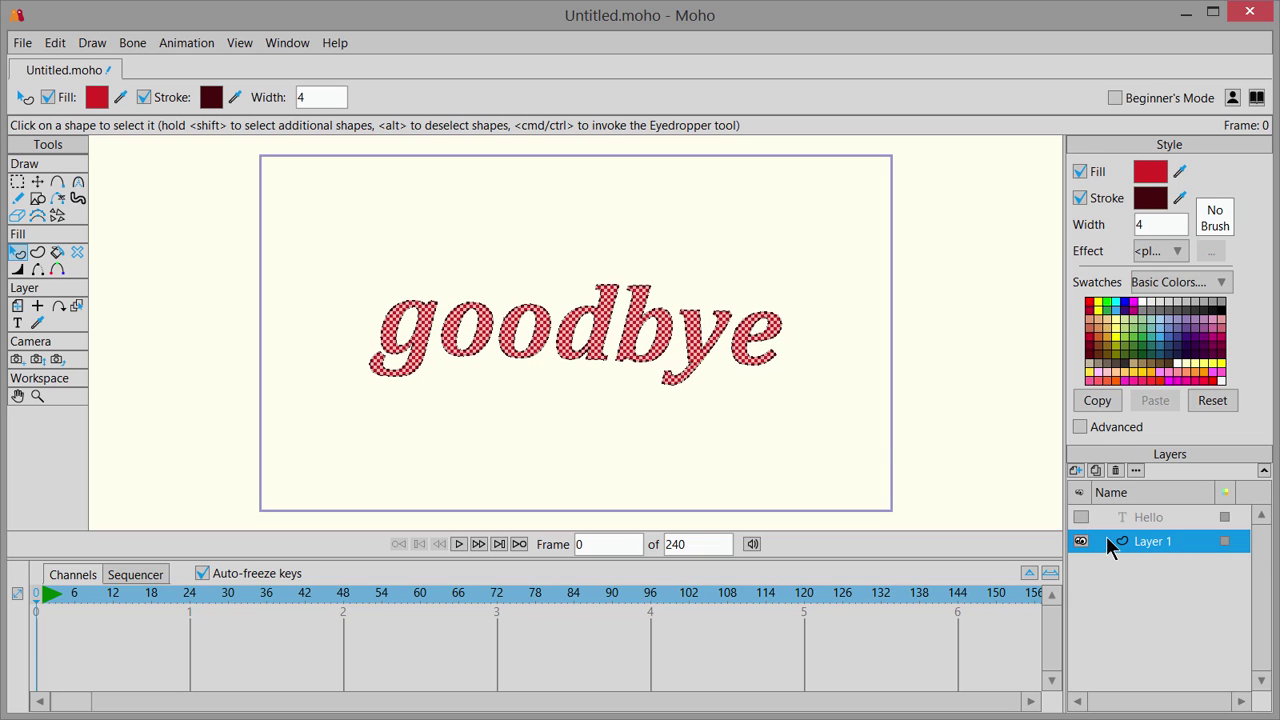
Step: Delete the goodbye Layer 1 and add a new vector layer named Layer 2
click(1117, 474)
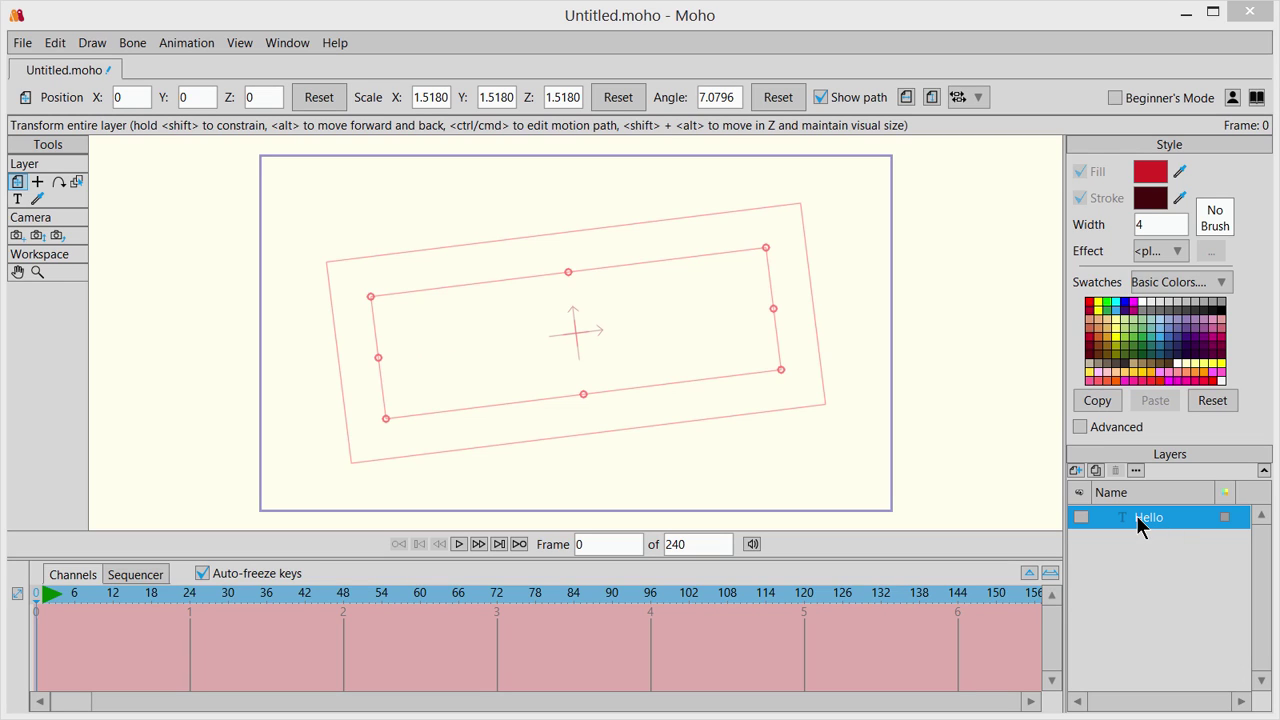
click(1075, 471)
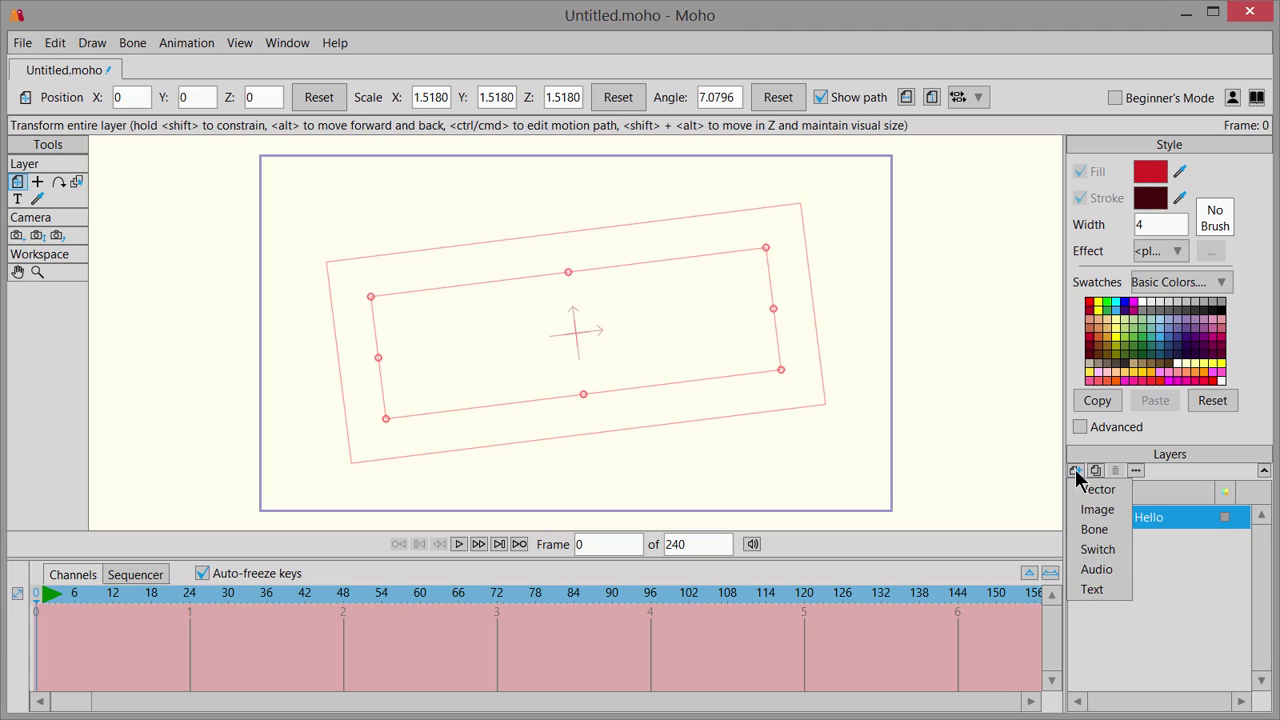
click(1097, 490)
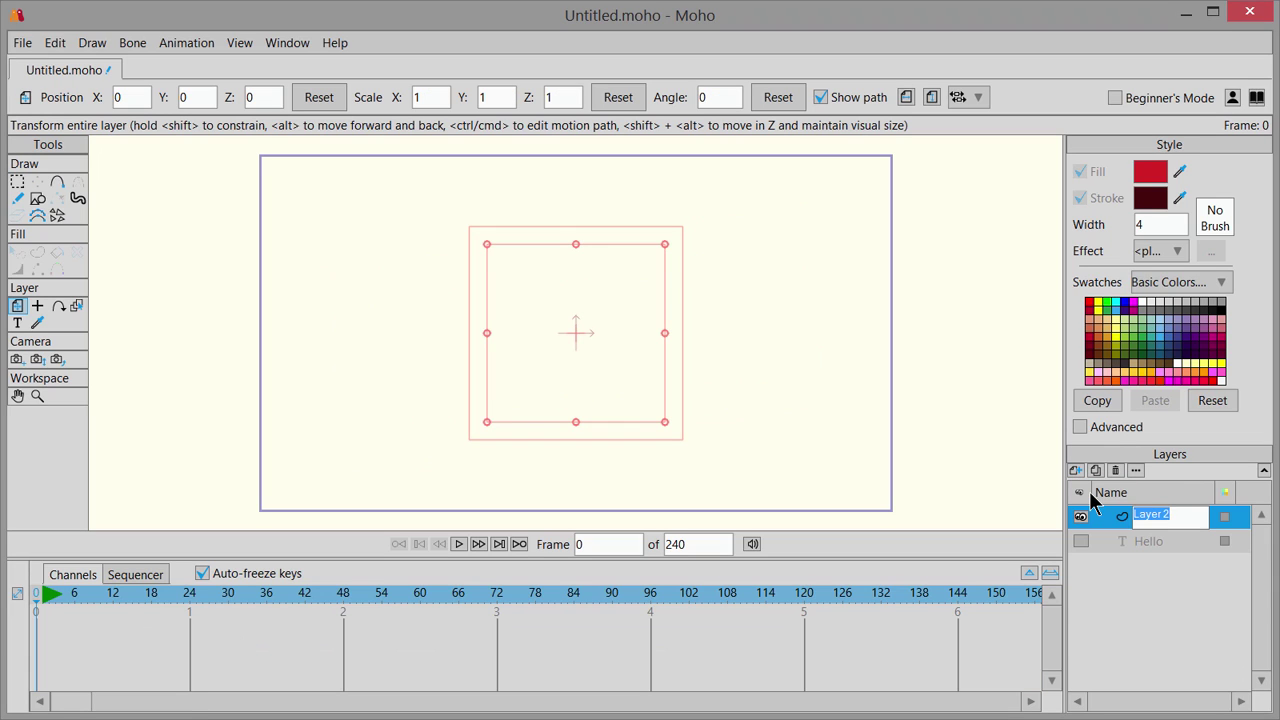
click(1010, 455)
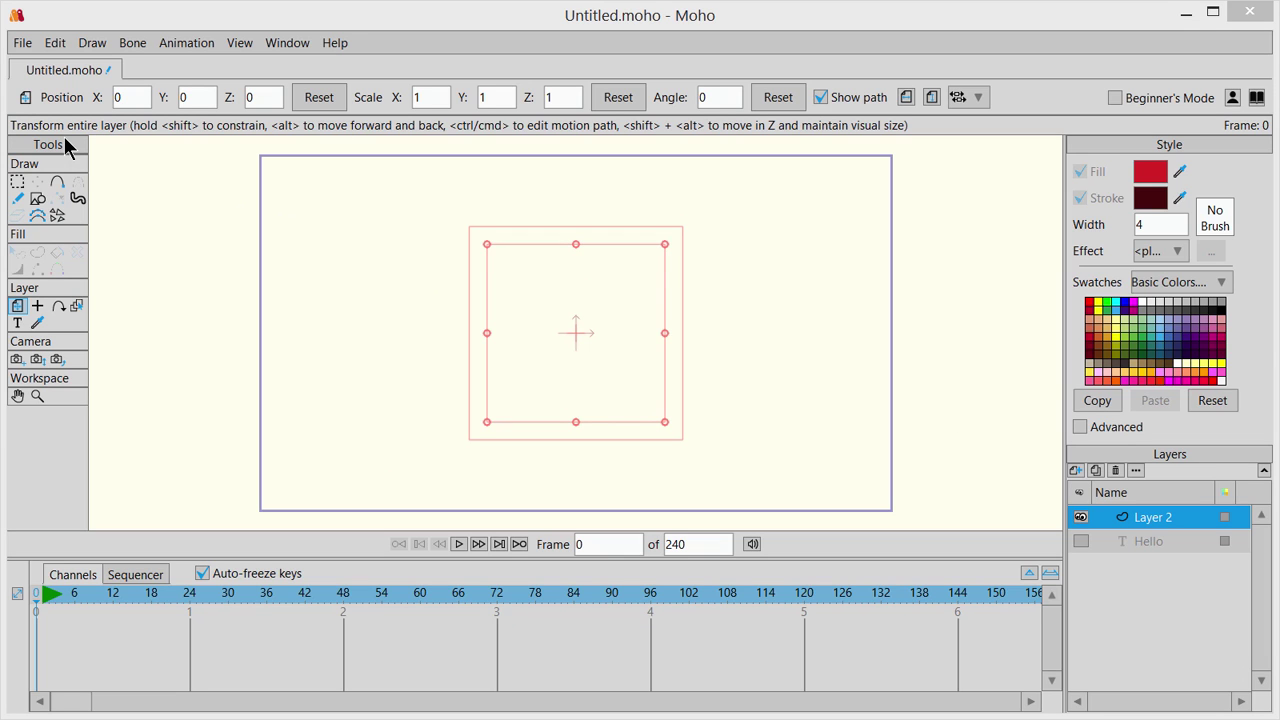
Step: Insert text 'night' instead of goodbye, with Create one shape off, and show balloon types
click(19, 325)
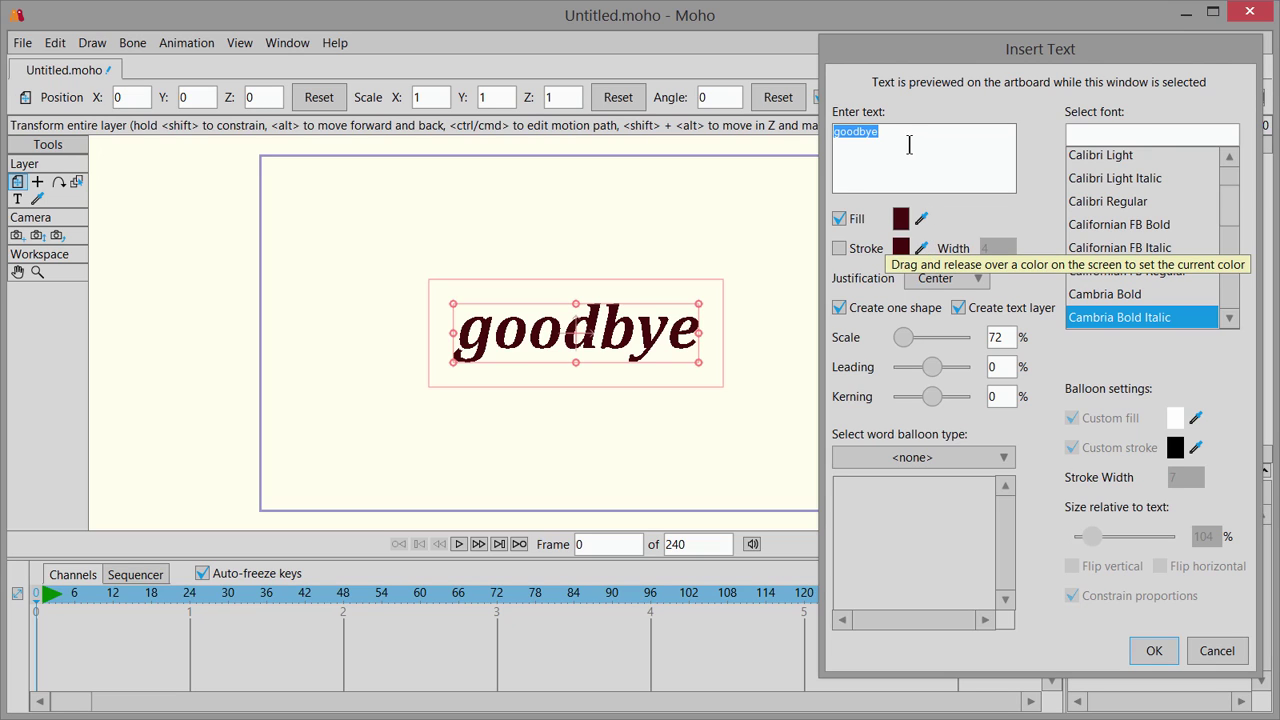
drag(882, 136, 805, 146)
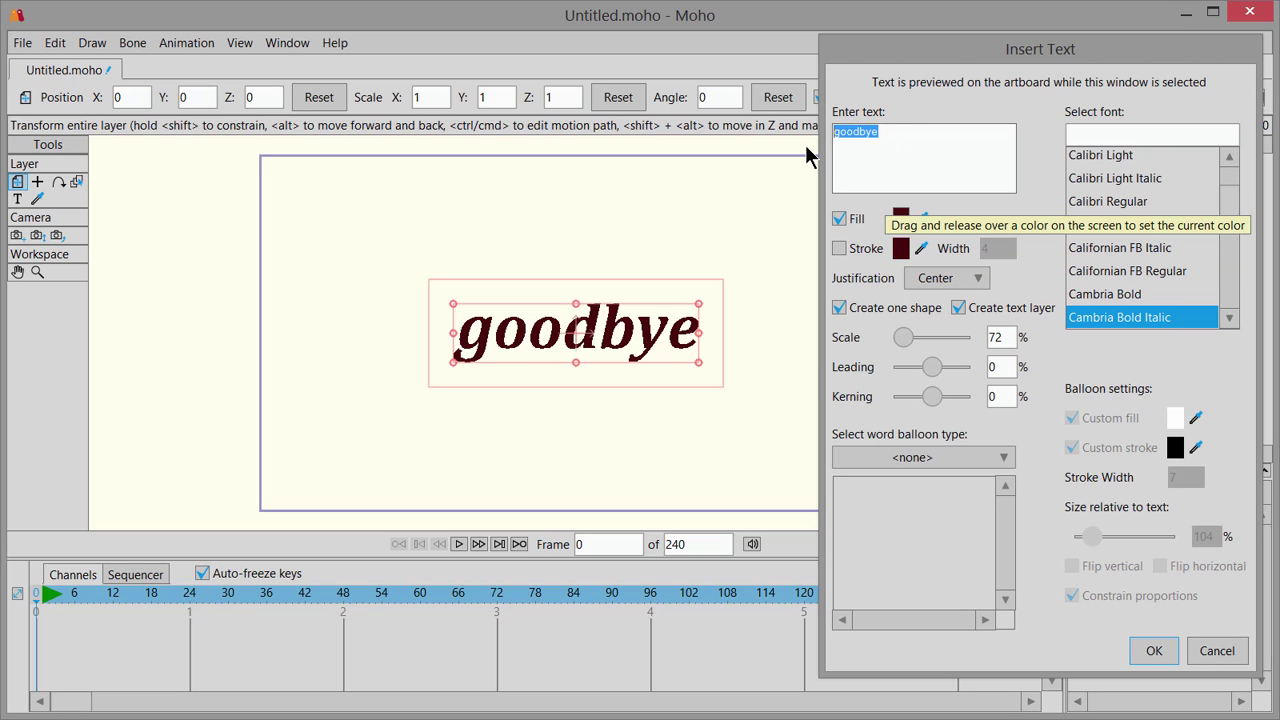
text(night)
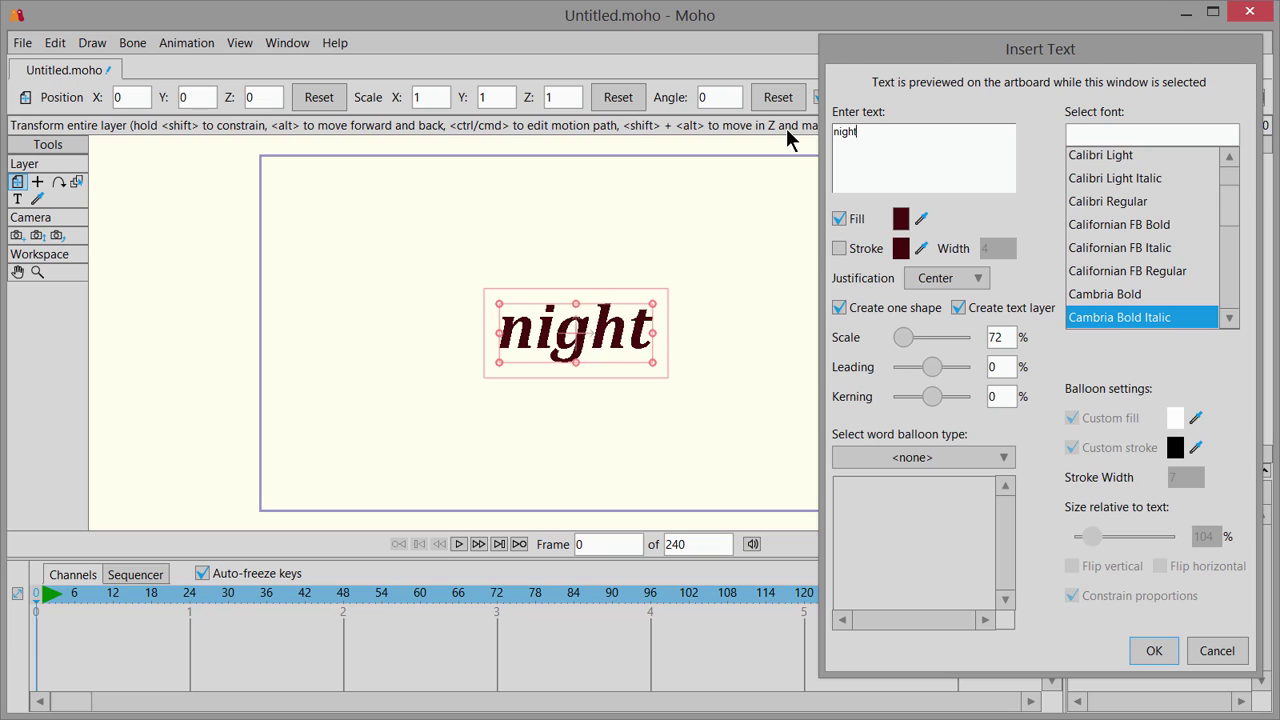
click(839, 309)
click(1003, 458)
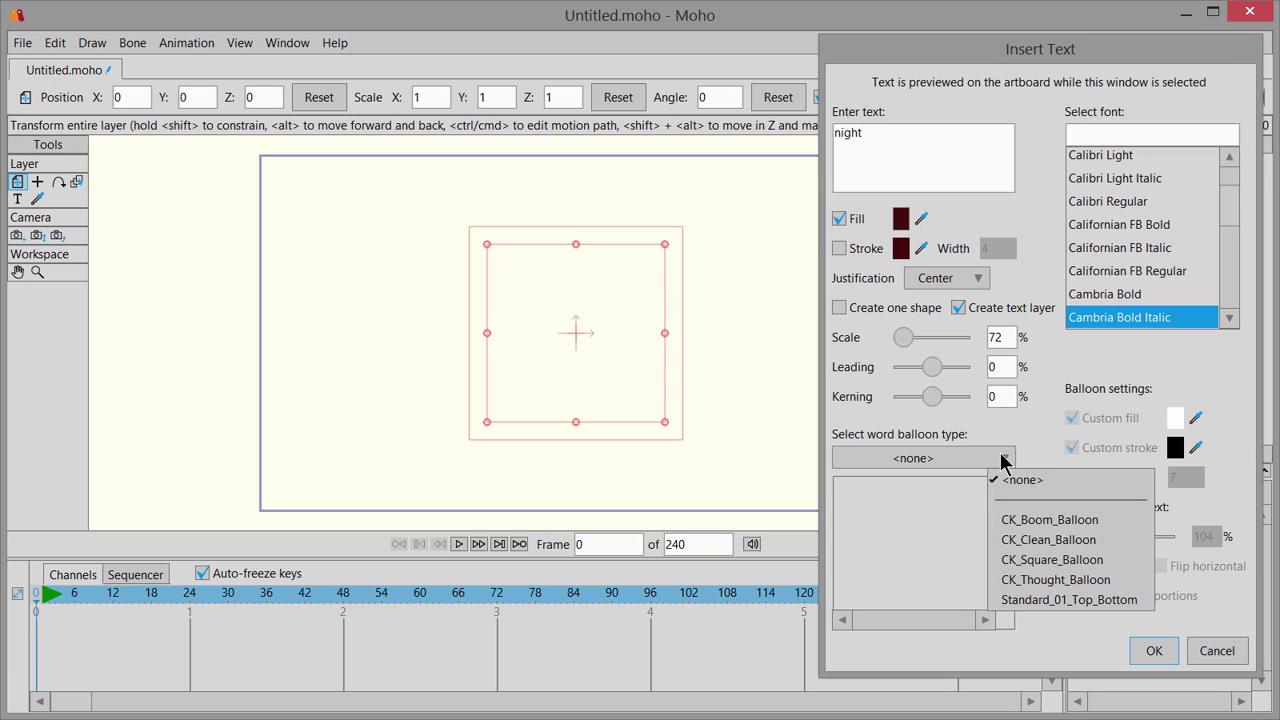
Step: Wrap the 'night' text in a CK_Thought_Balloon word balloon
click(1050, 584)
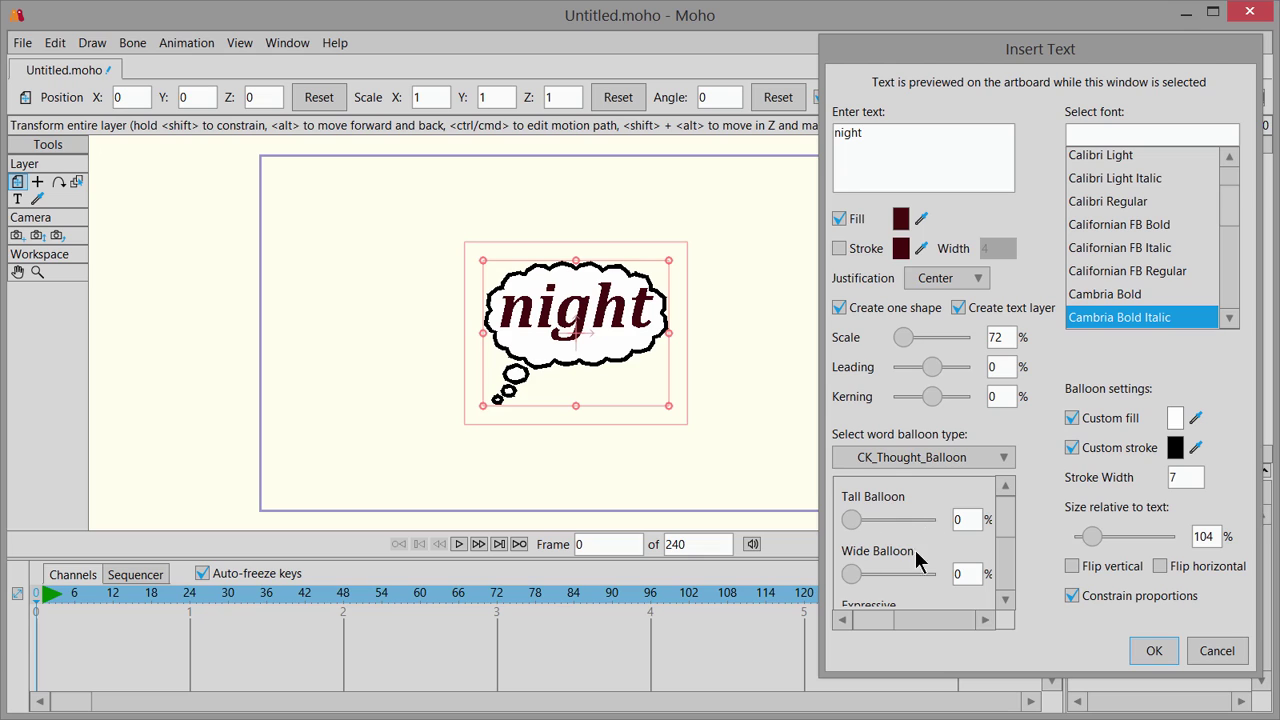
Step: Set Tall Balloon to 19% and balloon size to 135% of the text, keeping proportions constrained
mouse_move(1001, 521)
mouse_down()
mouse_move(1007, 560)
mouse_move(1006, 523)
mouse_up()
mouse_move(856, 515)
mouse_down()
mouse_move(888, 520)
mouse_move(867, 531)
mouse_up()
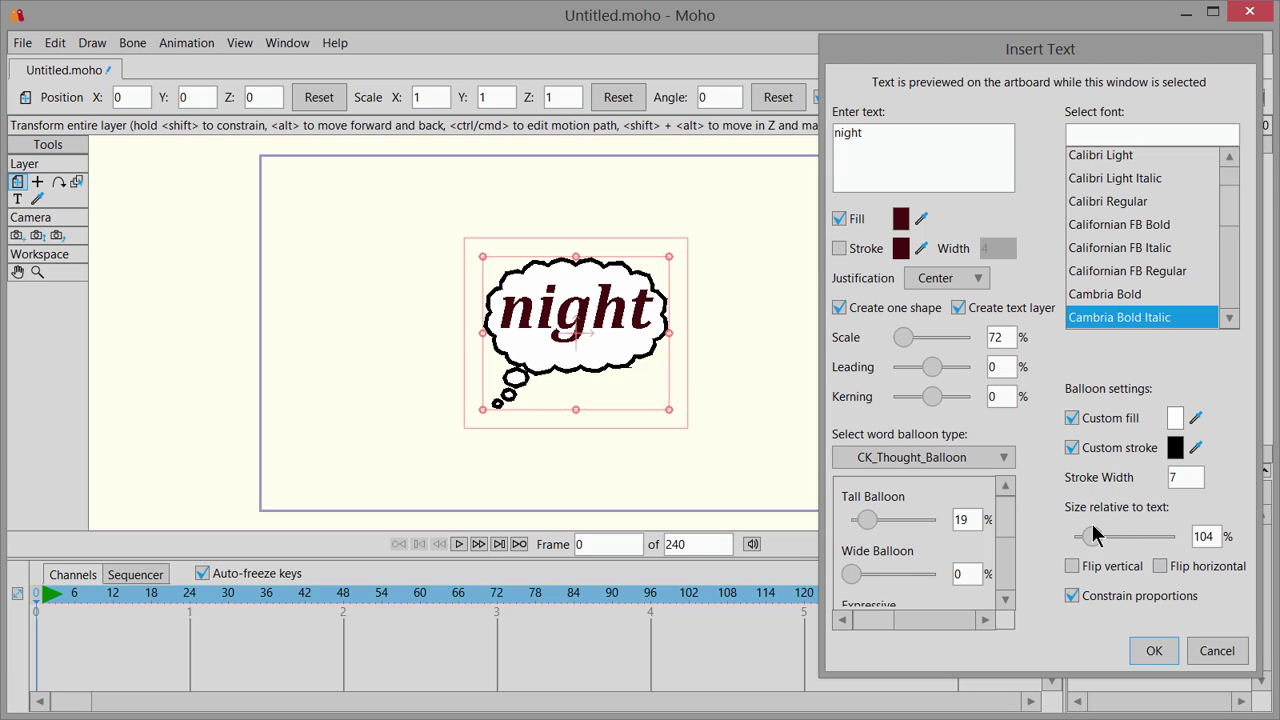
mouse_move(1093, 540)
mouse_down()
mouse_move(1112, 540)
mouse_move(1088, 540)
mouse_up()
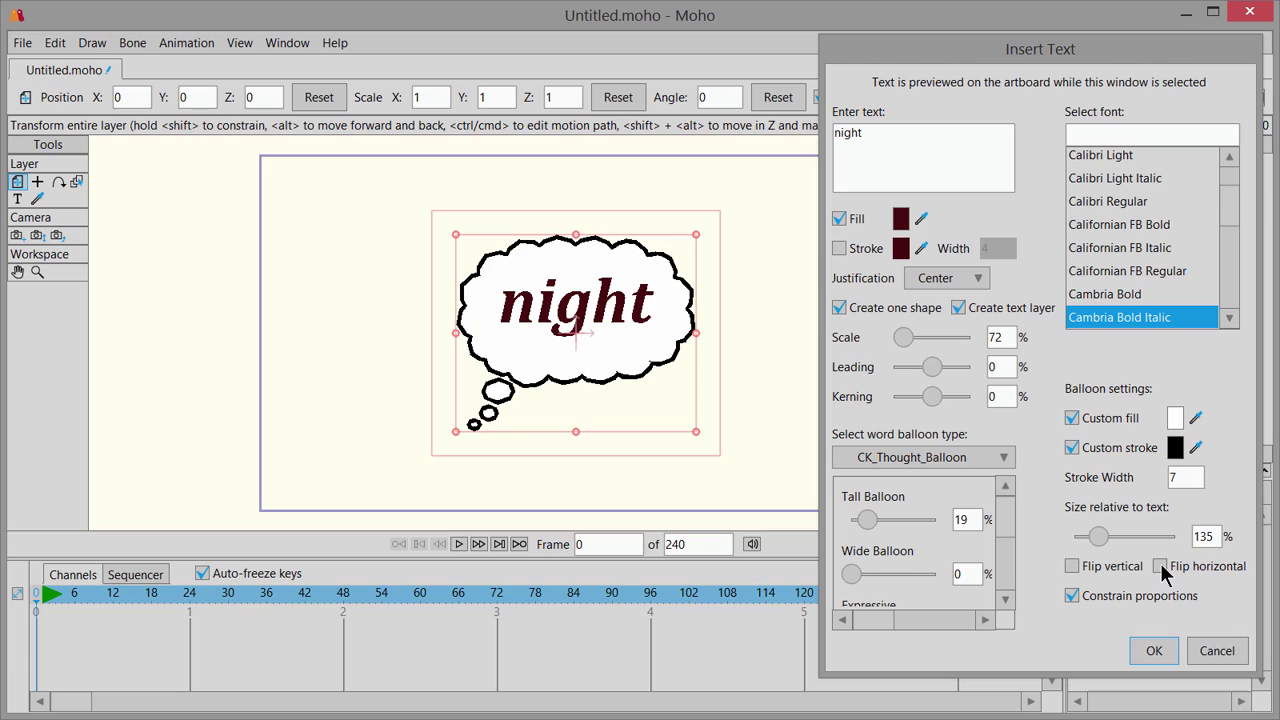
click(1073, 596)
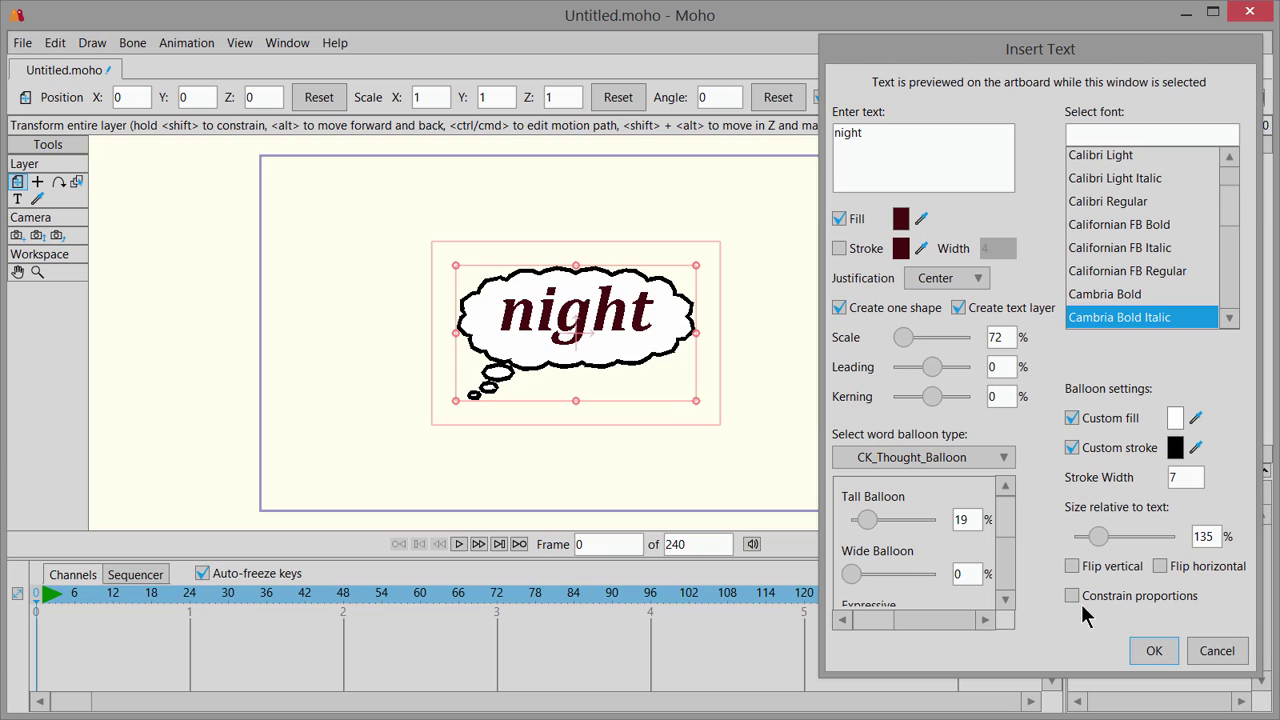
click(1073, 596)
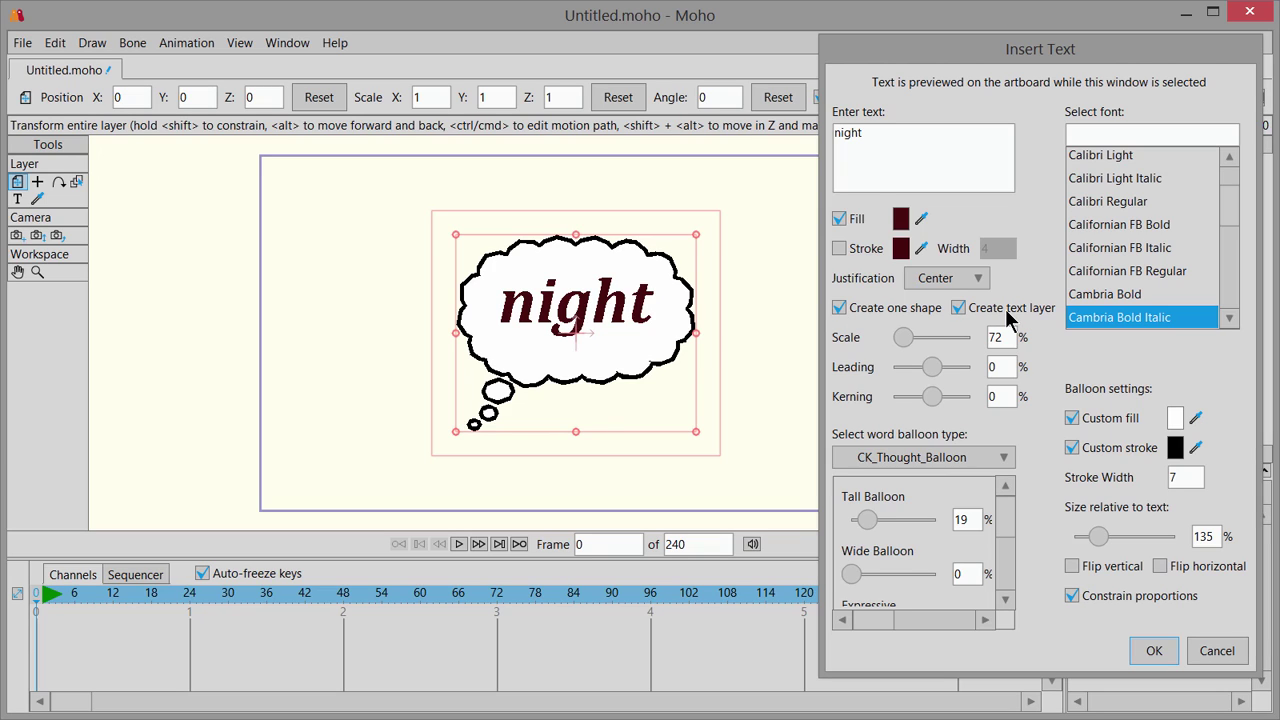
Step: Switch the balloon to CK_Square_Balloon and turn off merging the text into one shape
click(915, 458)
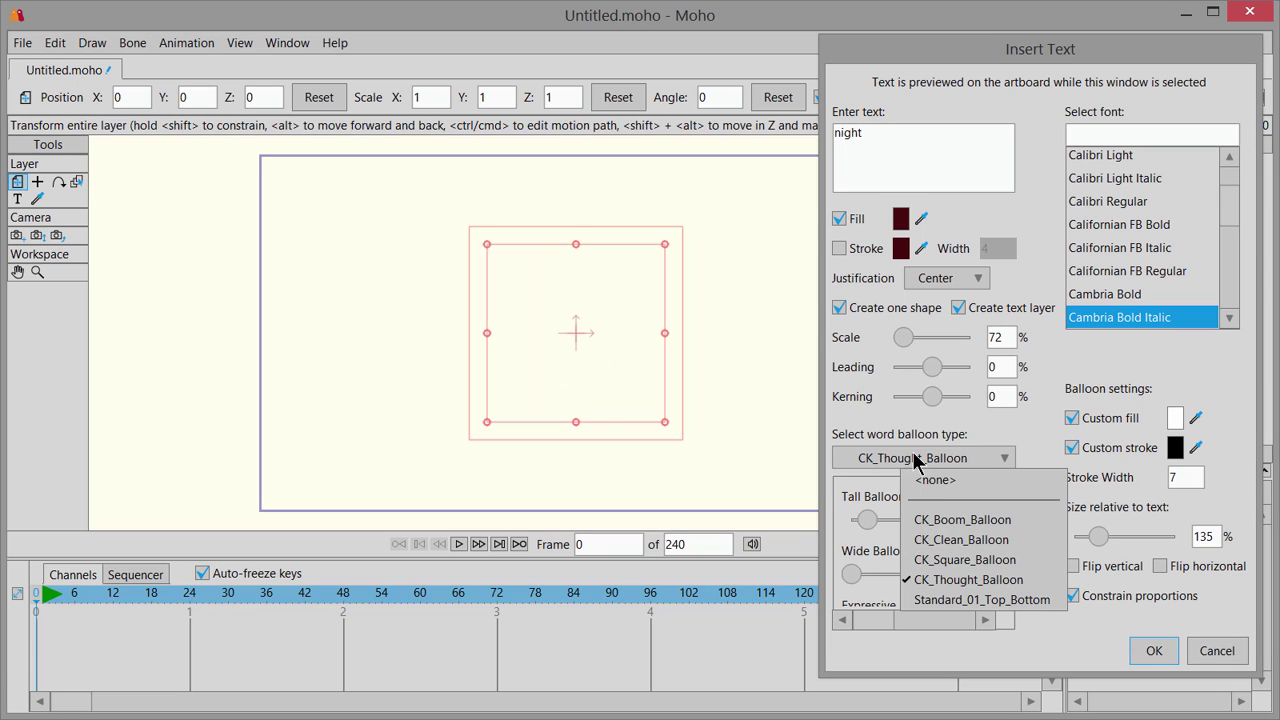
click(966, 562)
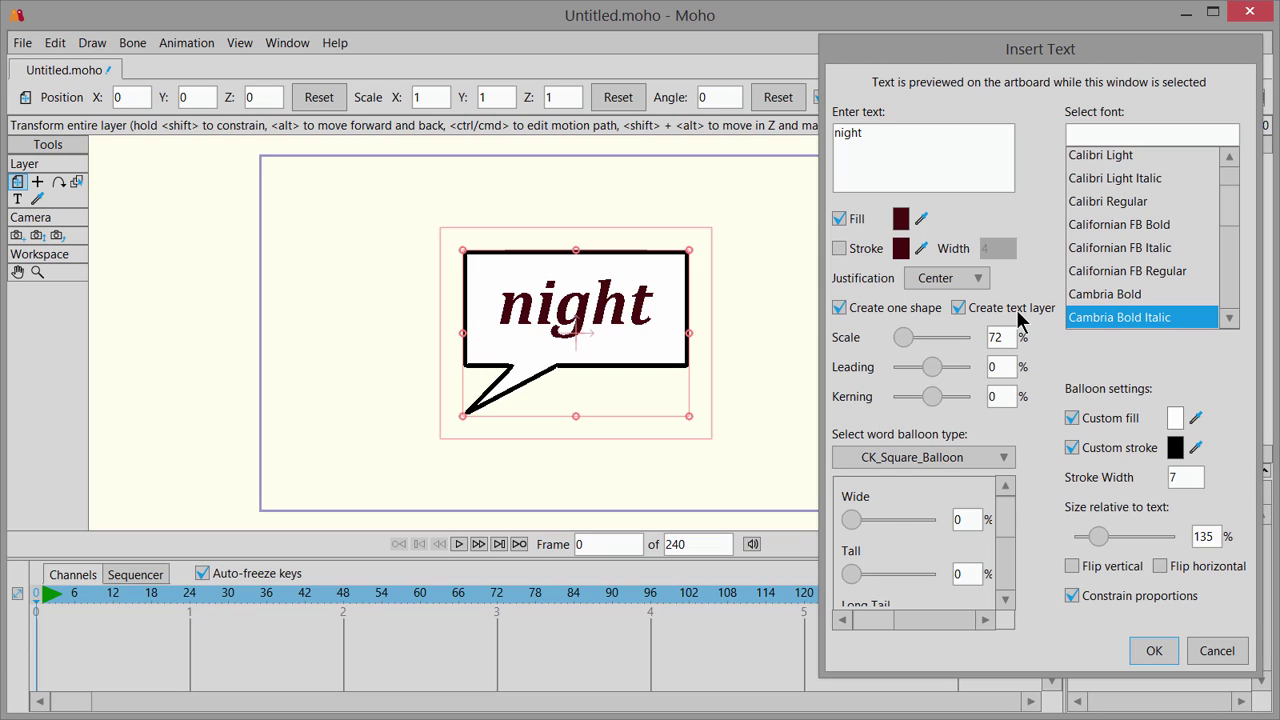
click(839, 308)
click(1155, 652)
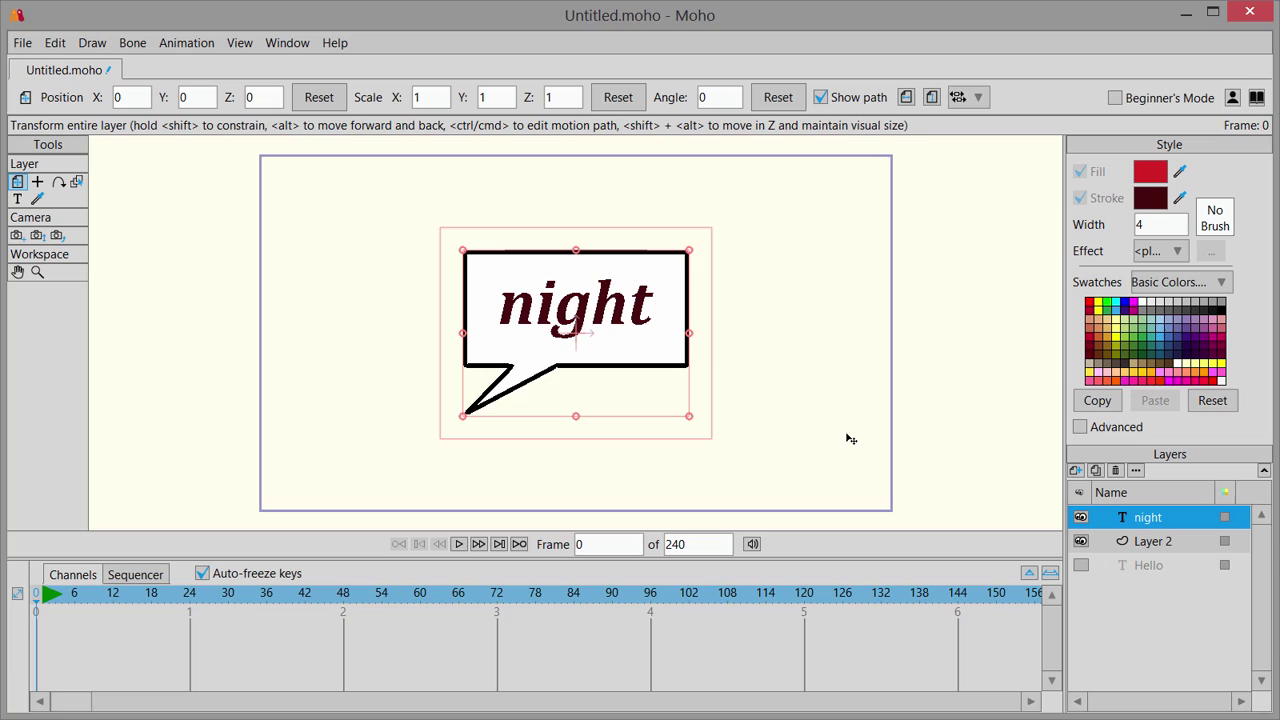
double_click(1120, 514)
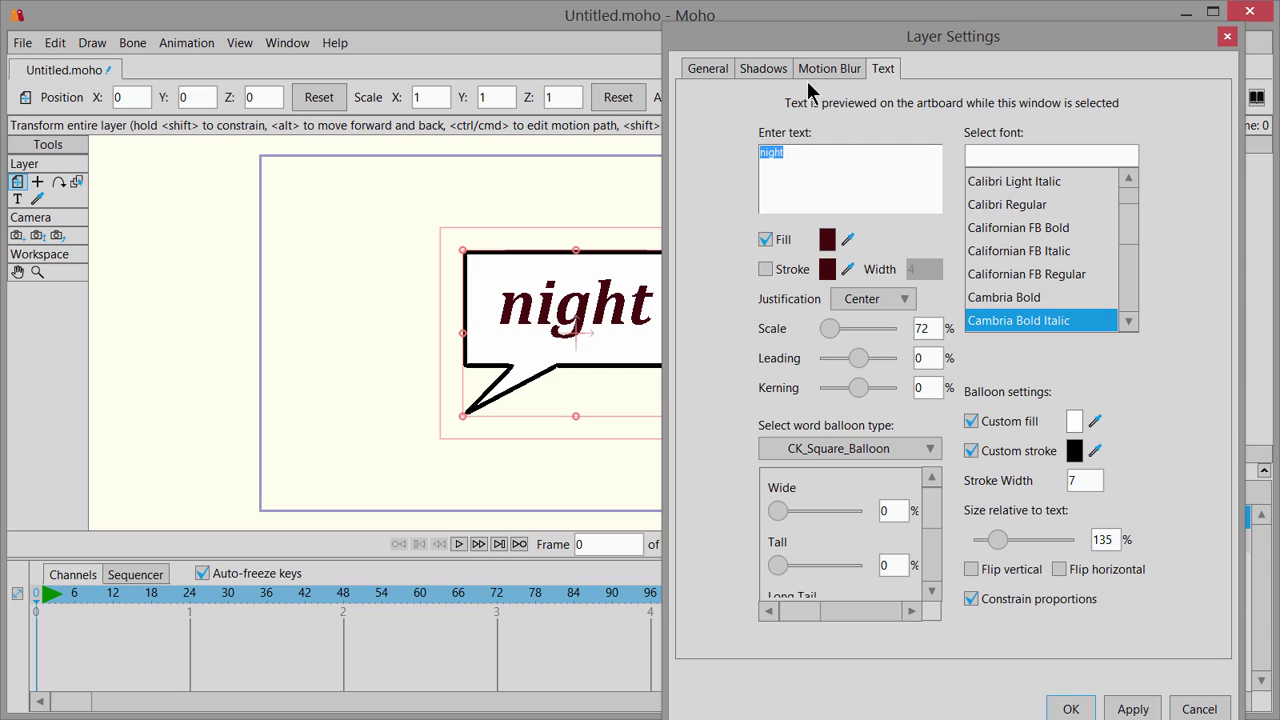
drag(800, 48, 808, 38)
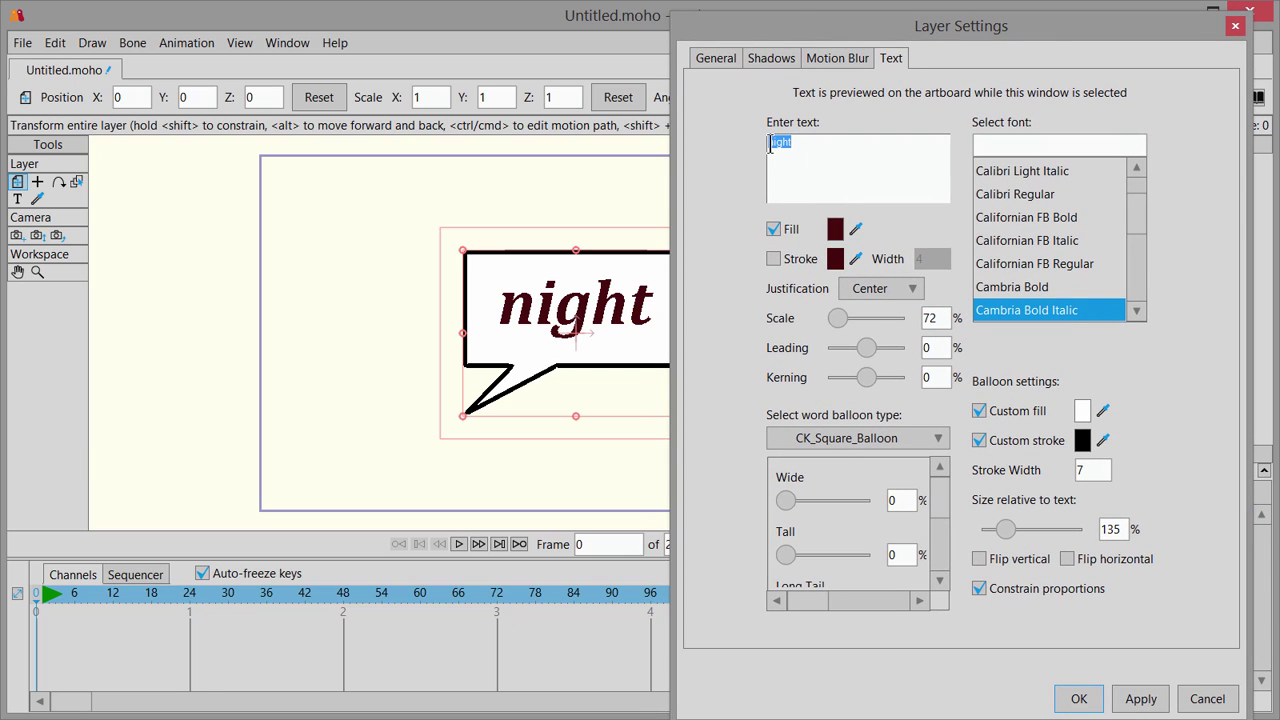
click(1080, 700)
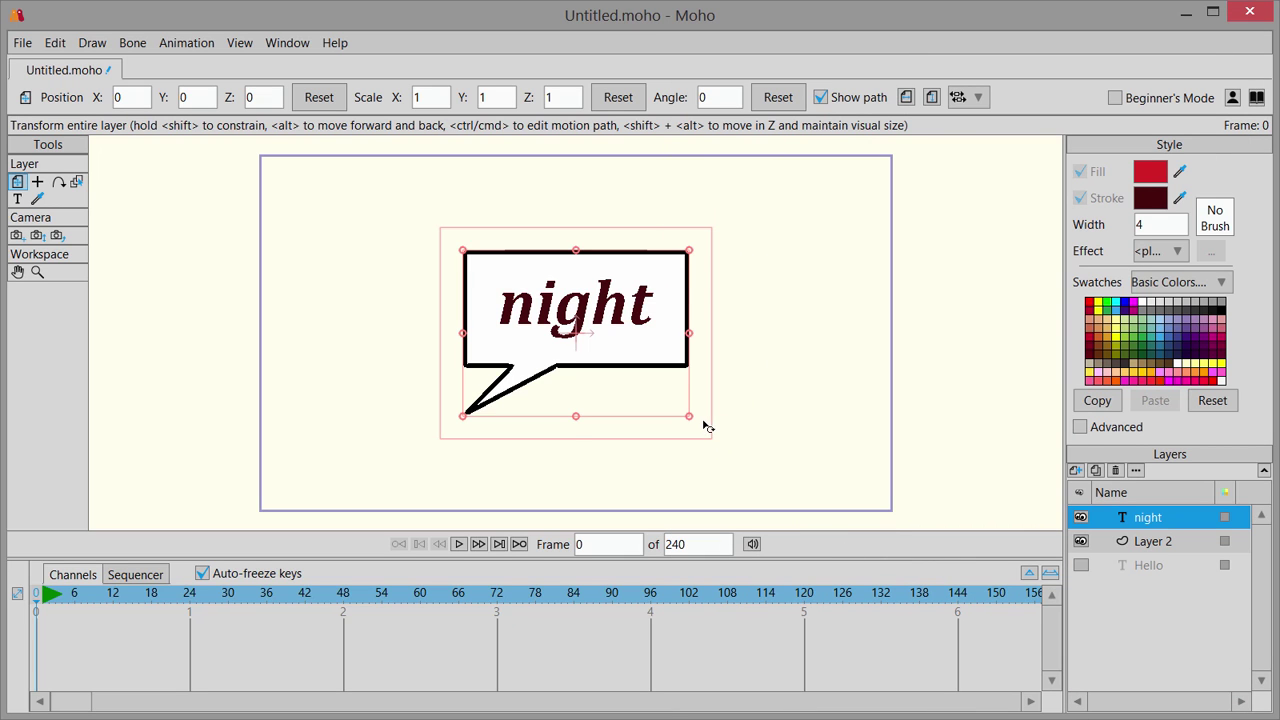
Step: Tilt the night balloon layer to 0.6558° and scale it up to 1.7427
drag(704, 426, 709, 340)
drag(691, 254, 790, 220)
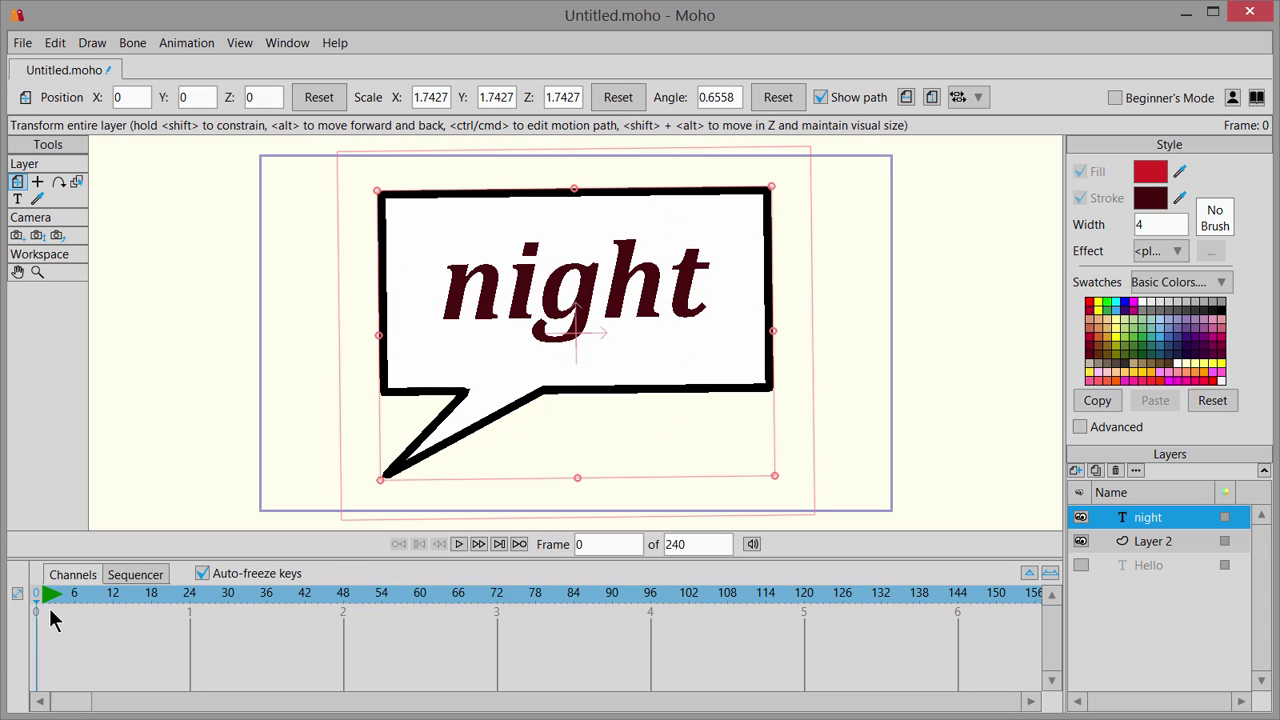